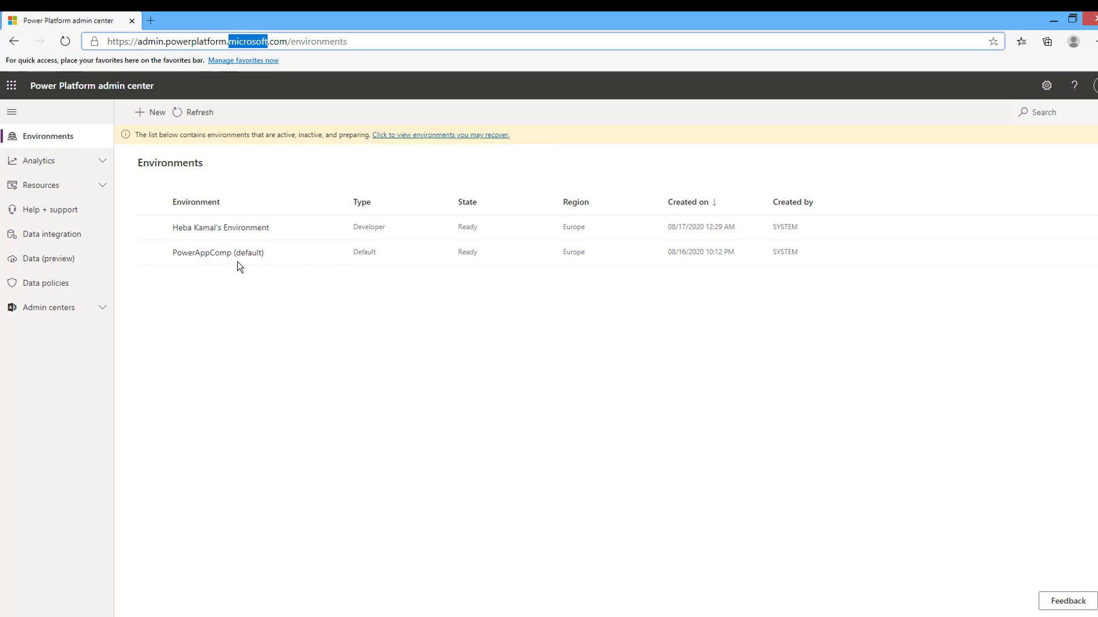
# Step: Start a new environment named TrialEnv and set its type to Trial
pyautogui.click(150, 117)
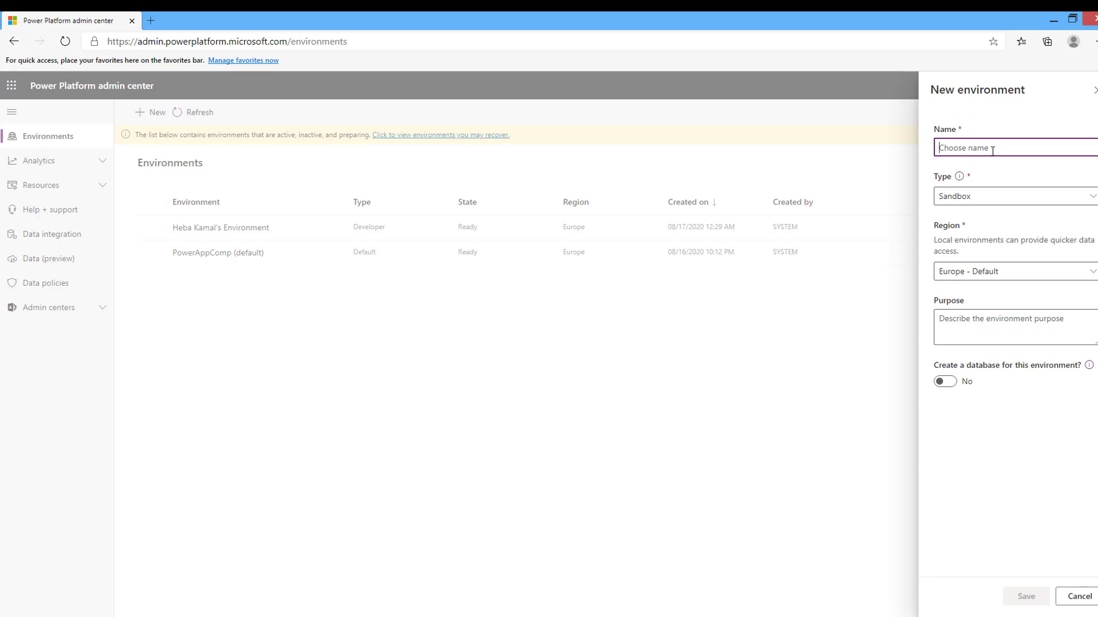
pyautogui.write('TrialEnv')
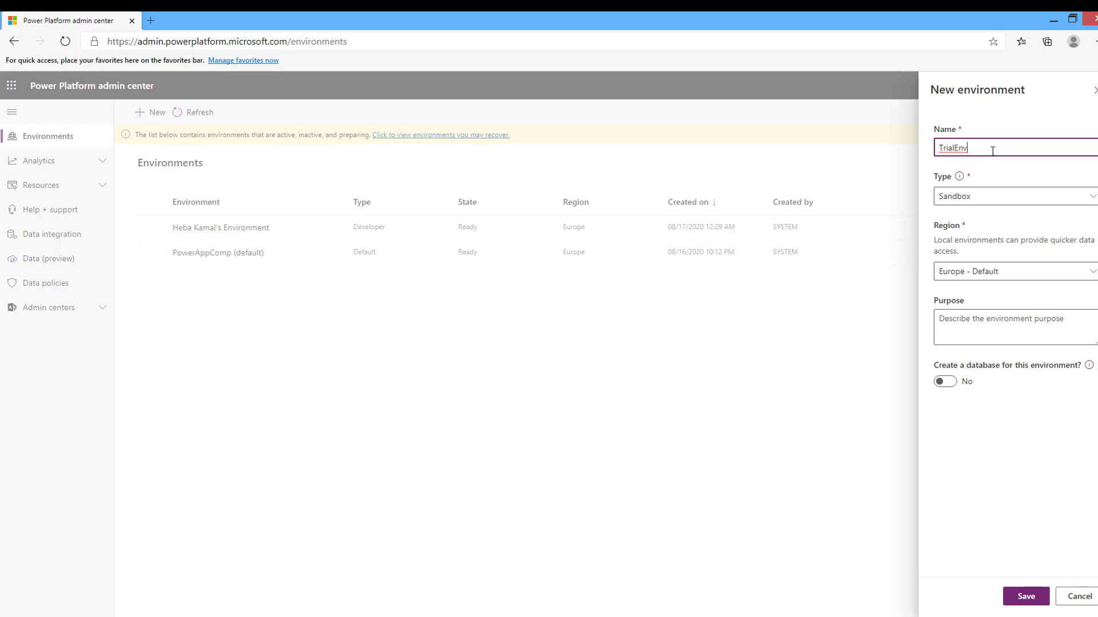
pyautogui.click(971, 197)
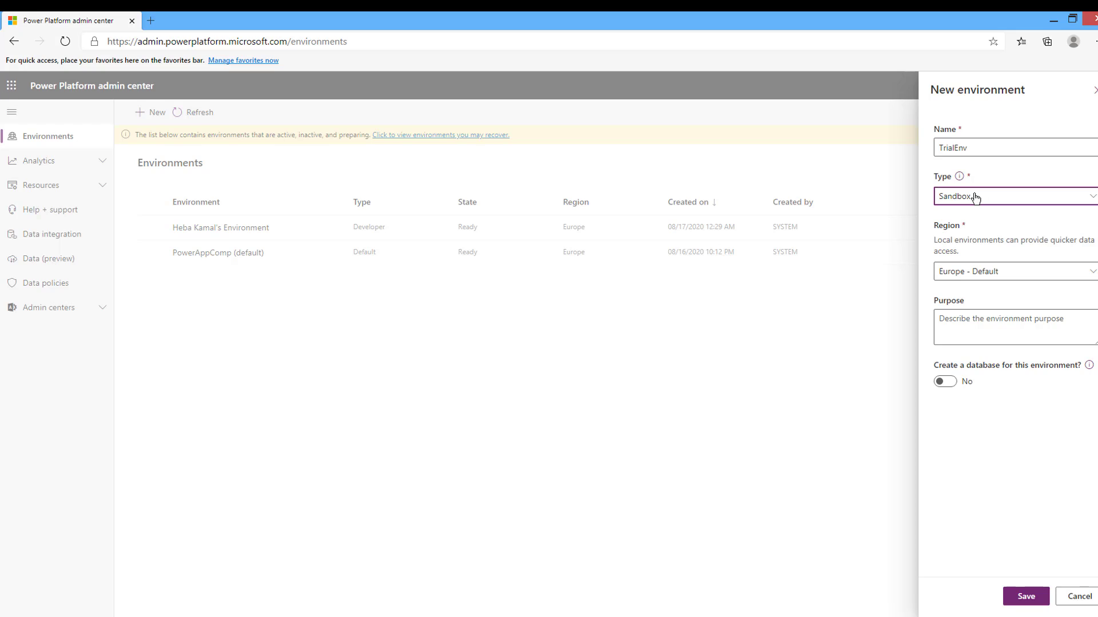
pyautogui.click(975, 197)
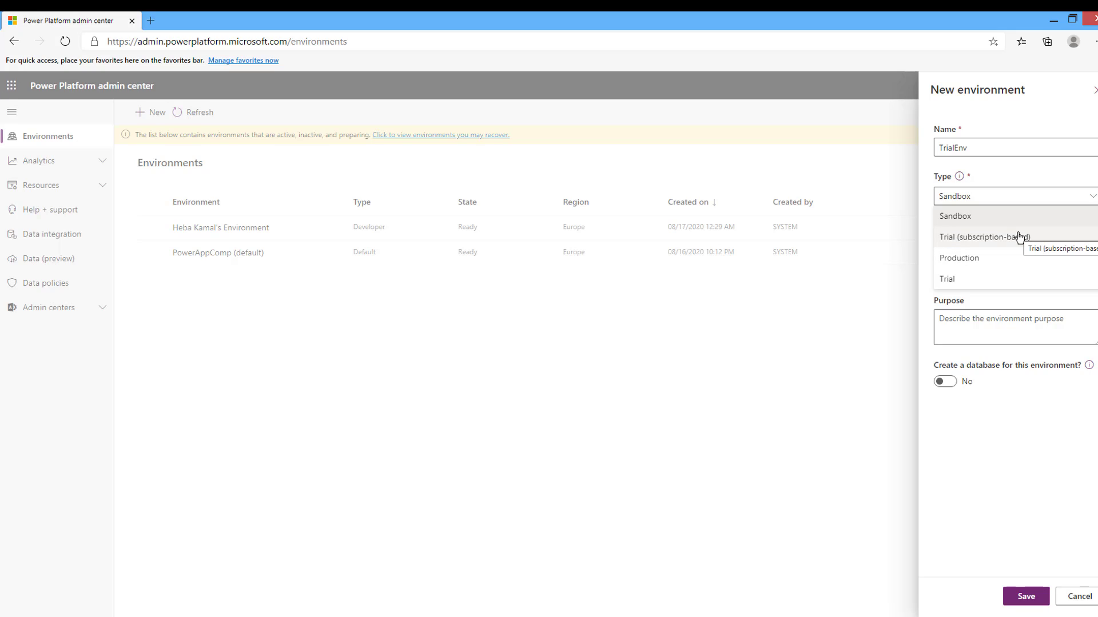
pyautogui.click(992, 239)
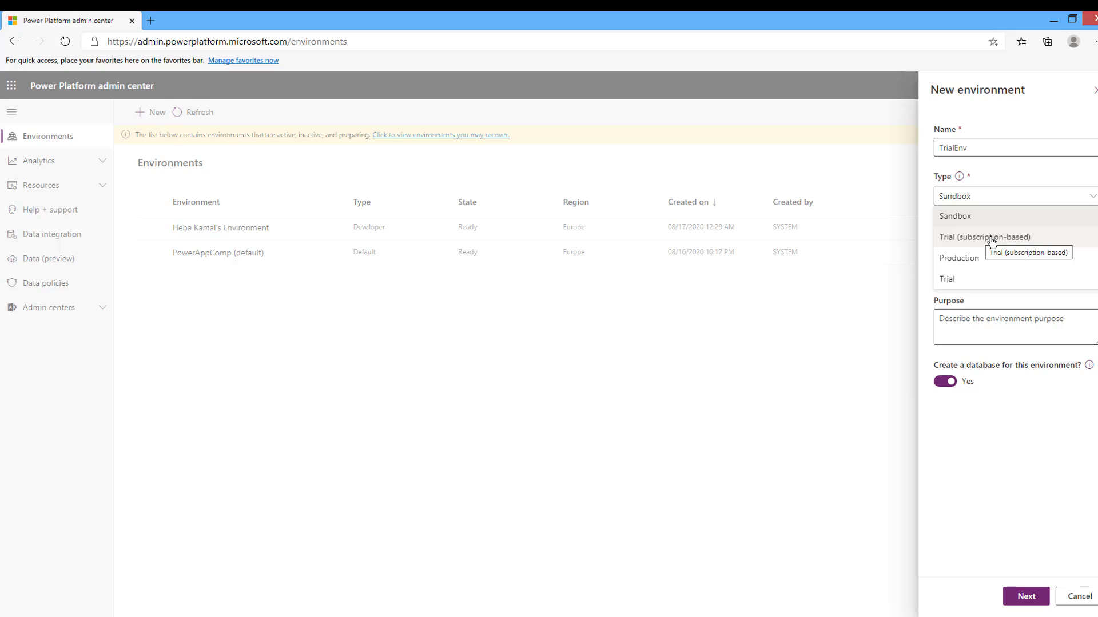
pyautogui.click(992, 239)
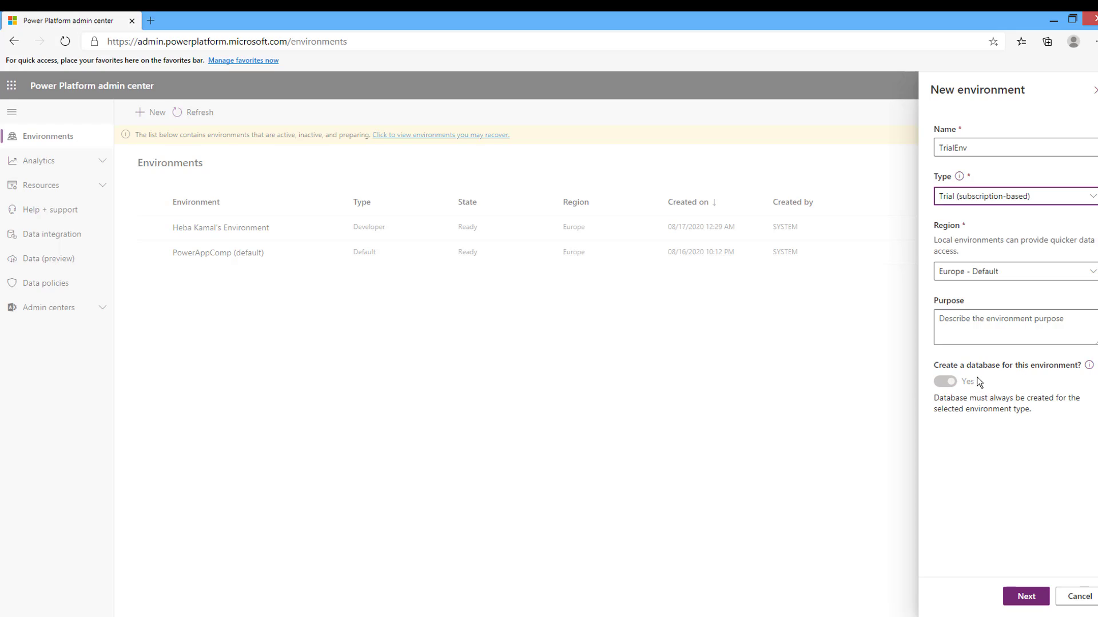
pyautogui.click(1018, 198)
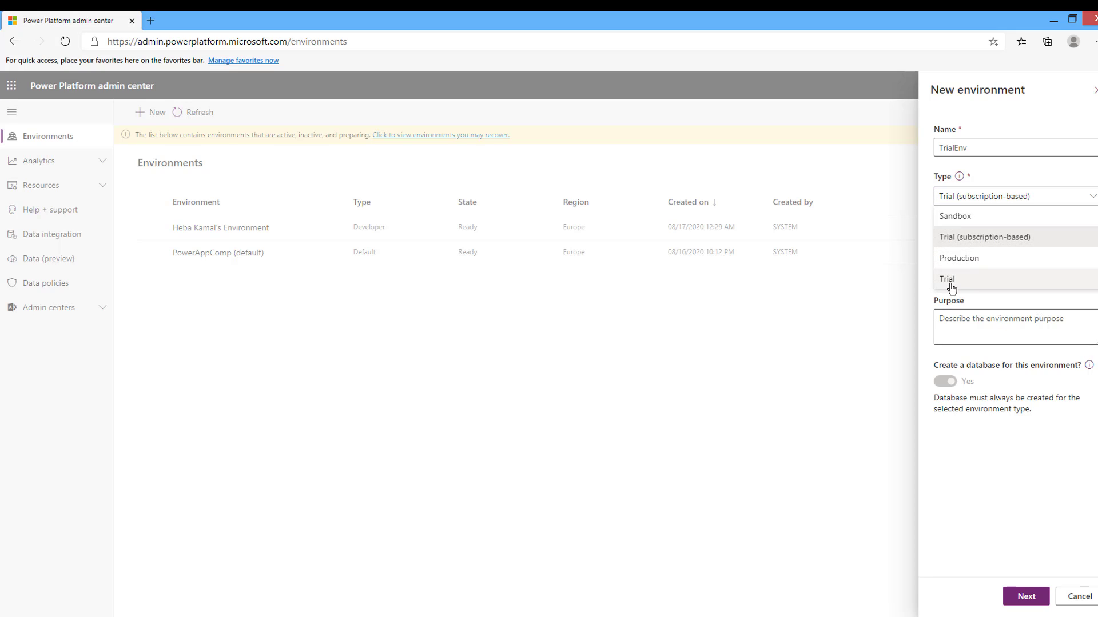
pyautogui.click(974, 280)
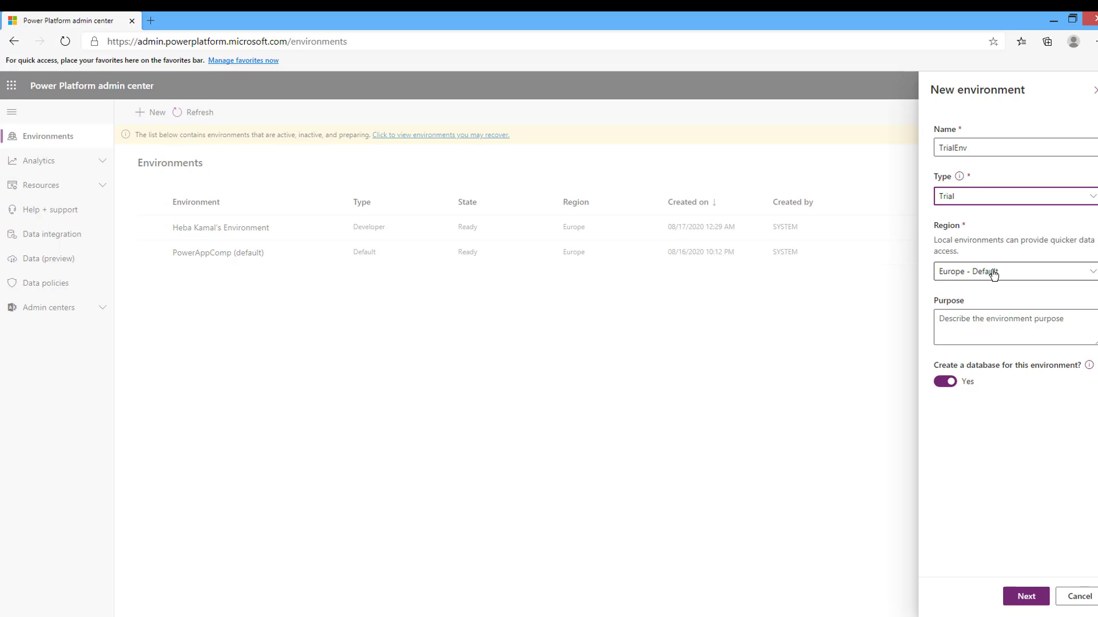
pyautogui.click(975, 234)
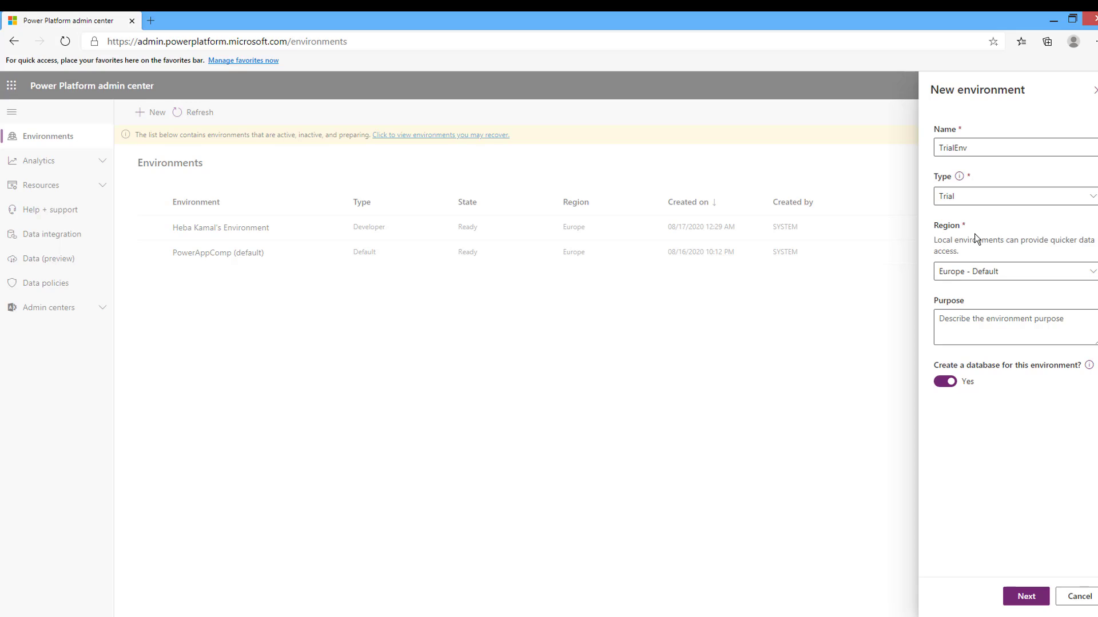
# Step: Keep region Europe - Default, add purpose 'testing environment', and keep Create database on
pyautogui.click(978, 279)
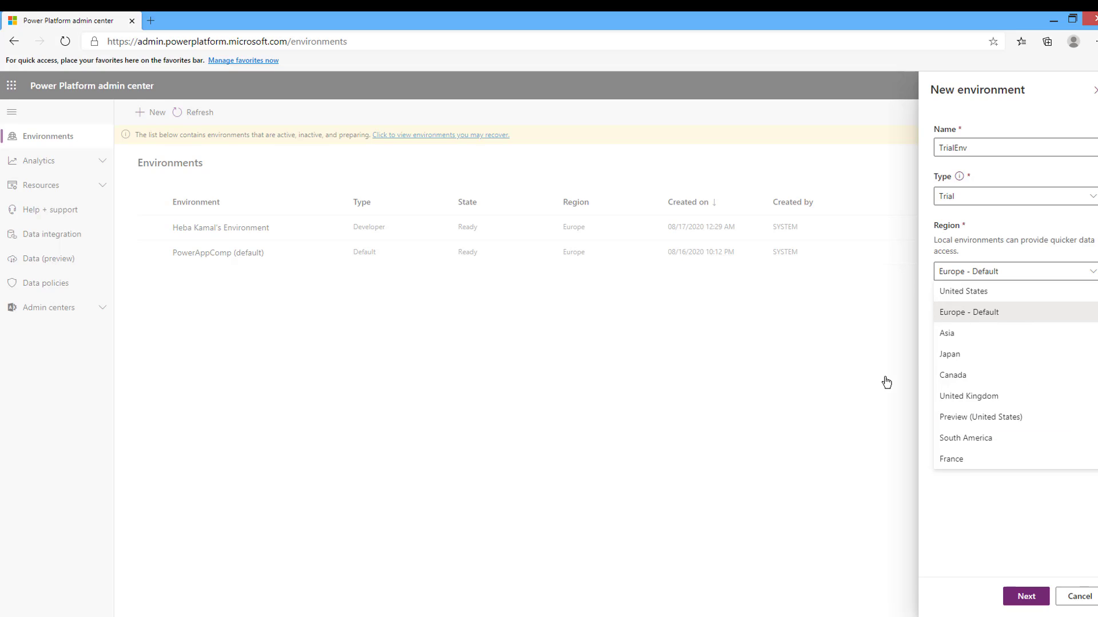
pyautogui.click(1014, 313)
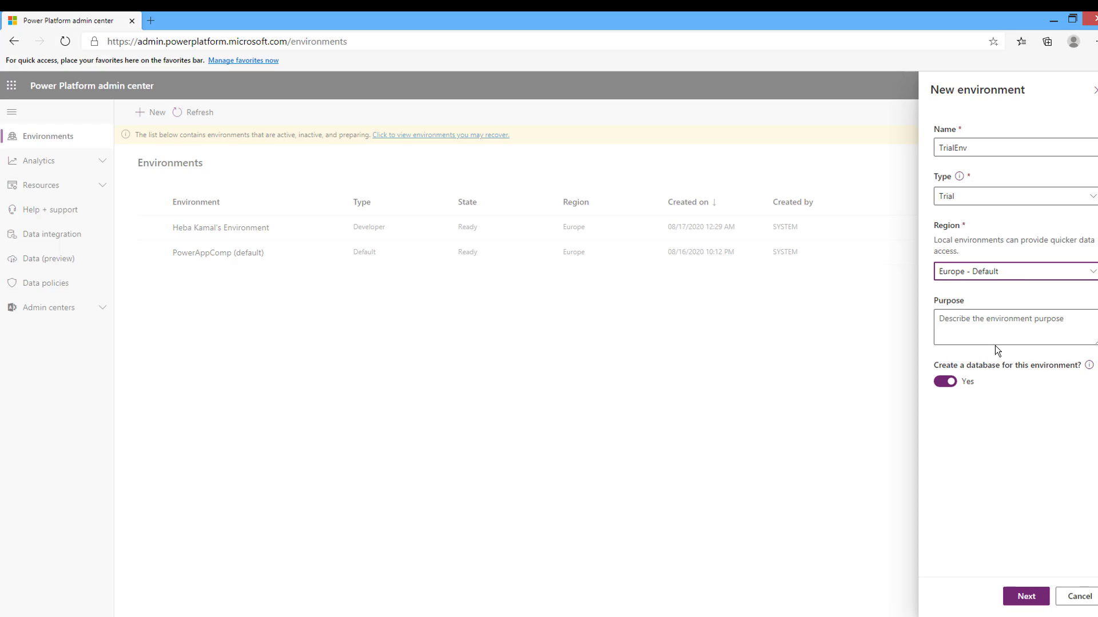
pyautogui.click(972, 328)
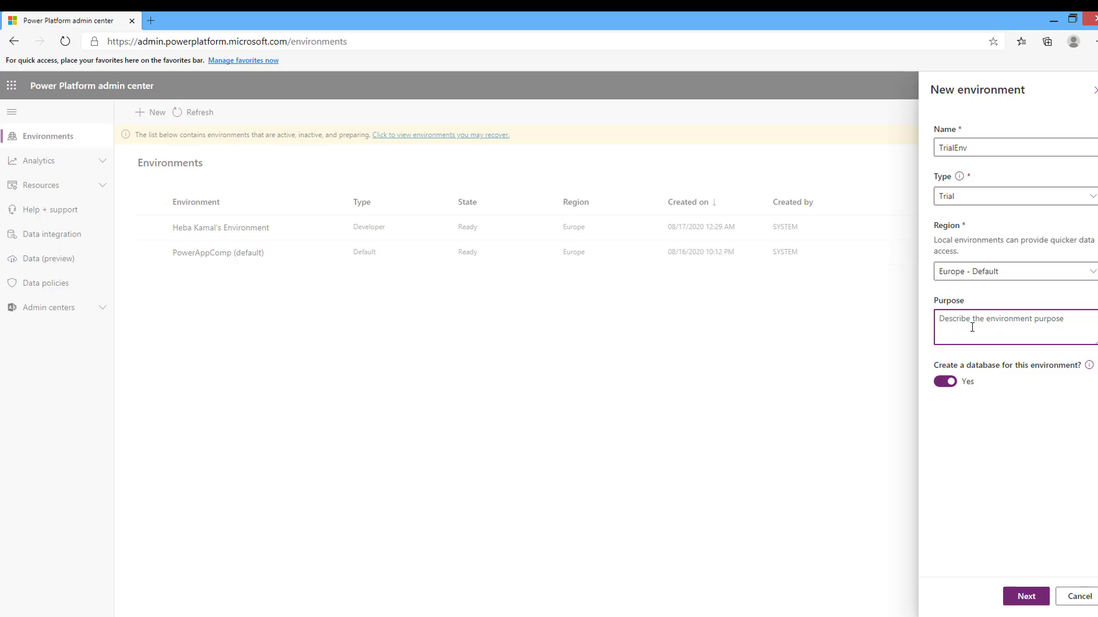
pyautogui.write('testing environment')
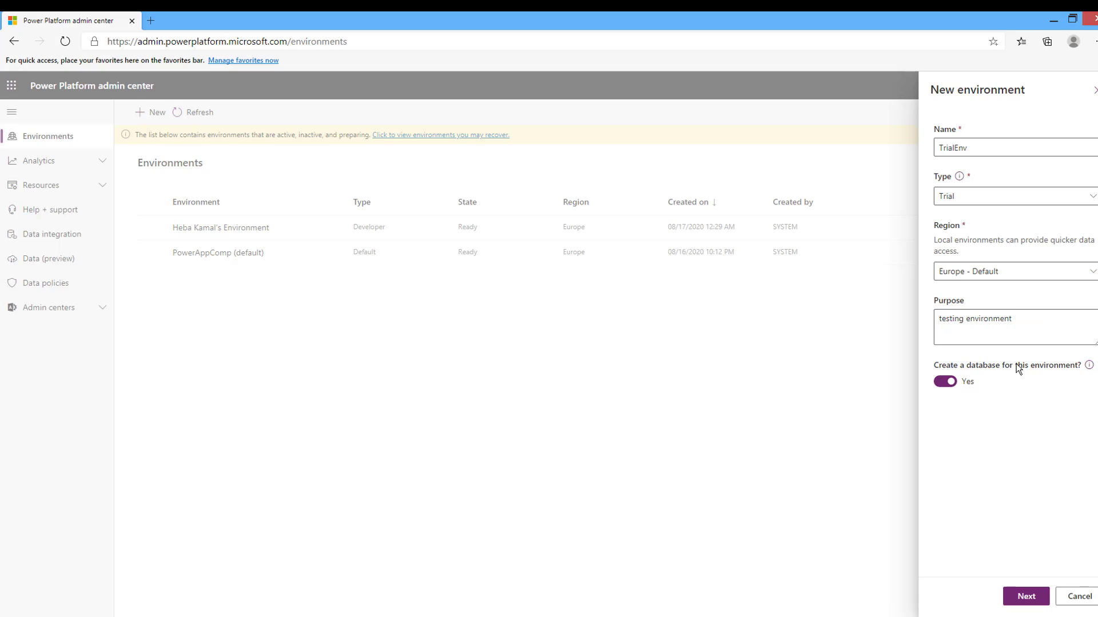
pyautogui.click(940, 387)
pyautogui.click(951, 384)
pyautogui.click(1025, 598)
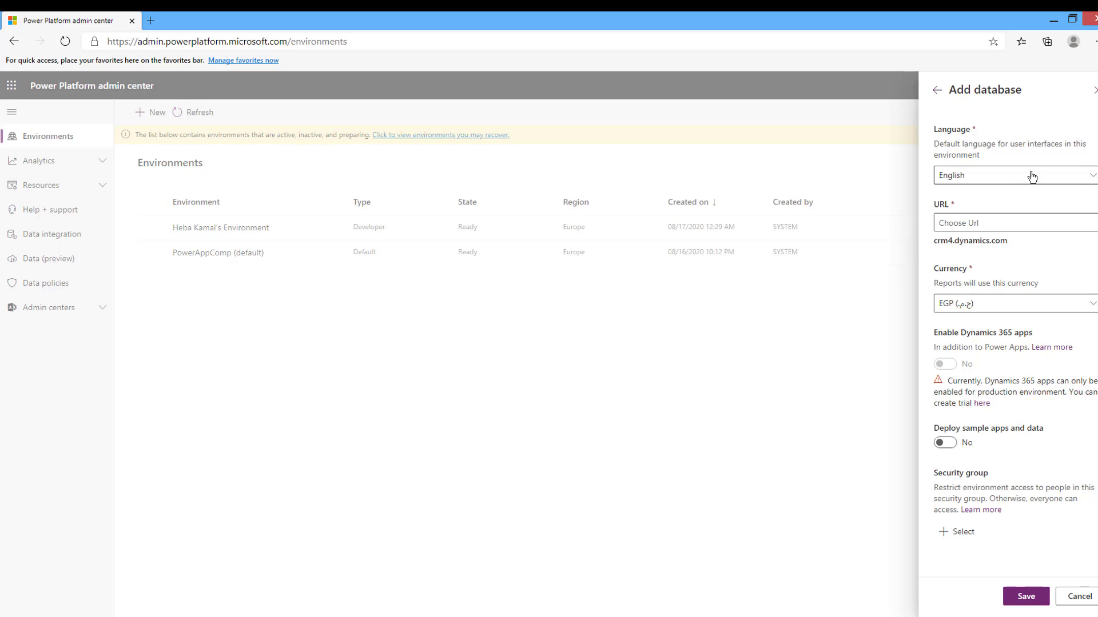
# Step: Keep English, enter Testdb as the URL, enable sample apps and data, and leave no security group
pyautogui.click(1079, 178)
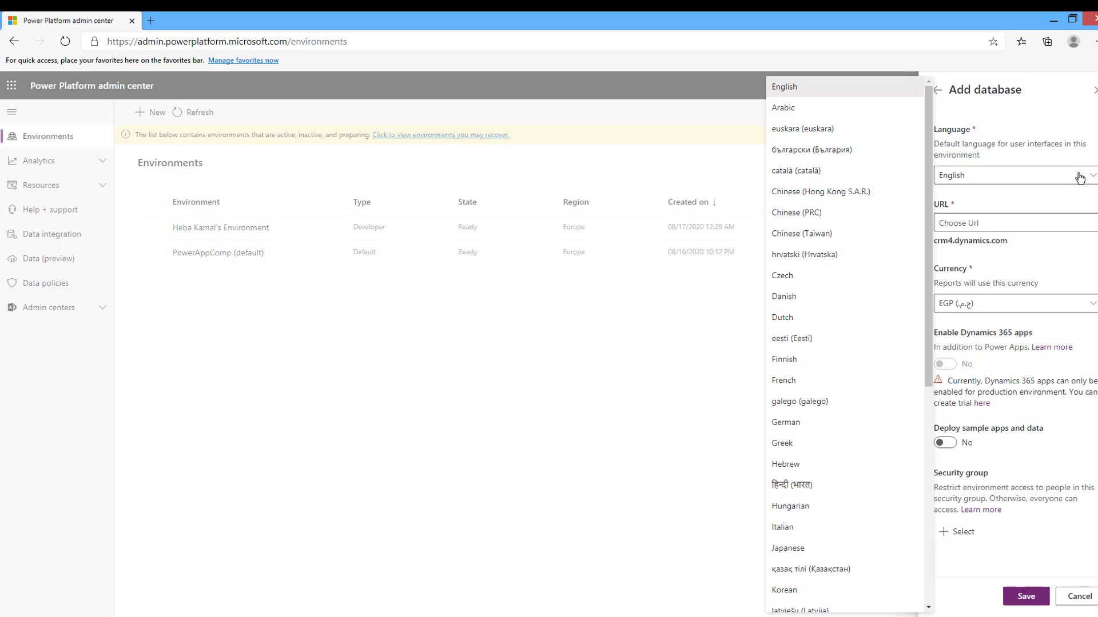
pyautogui.click(957, 224)
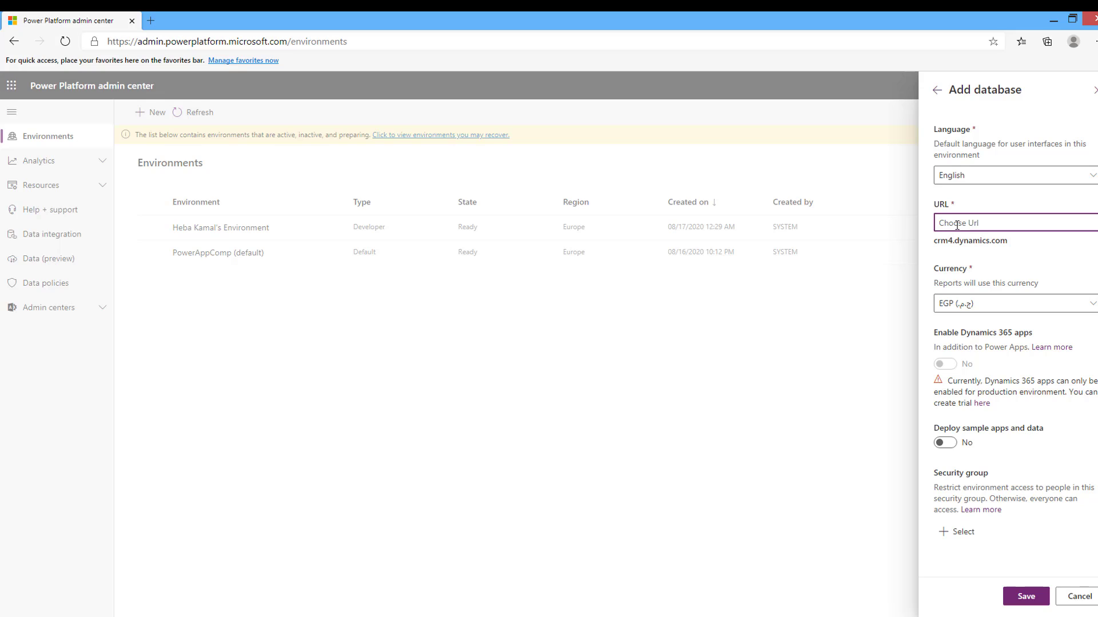
pyautogui.write('Testdb')
pyautogui.doubleClick(954, 227)
pyautogui.click(970, 443)
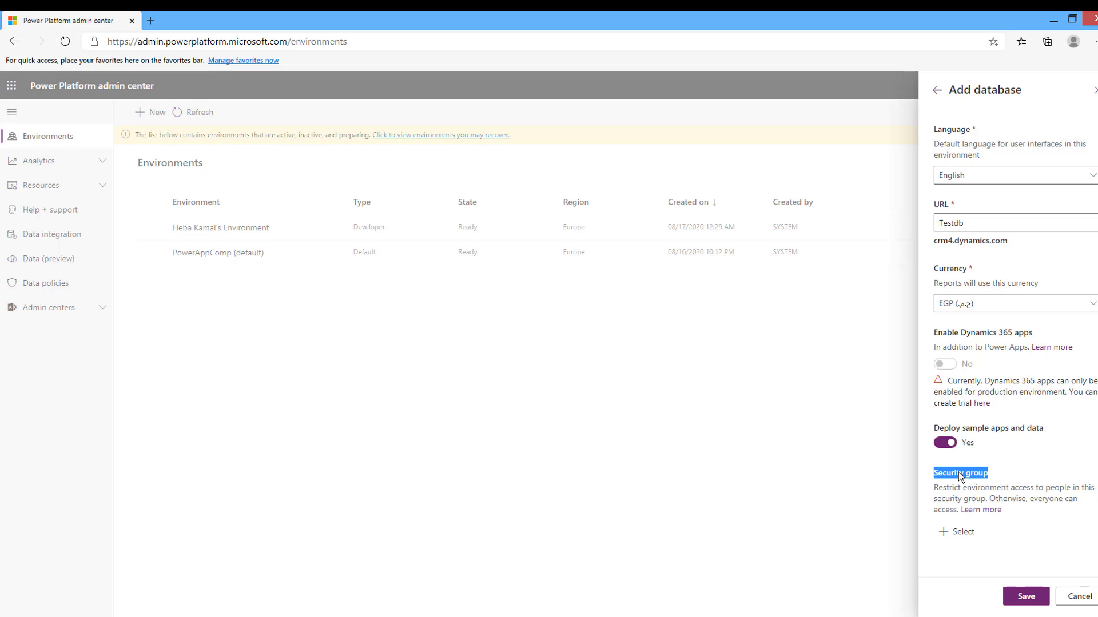
pyautogui.click(967, 532)
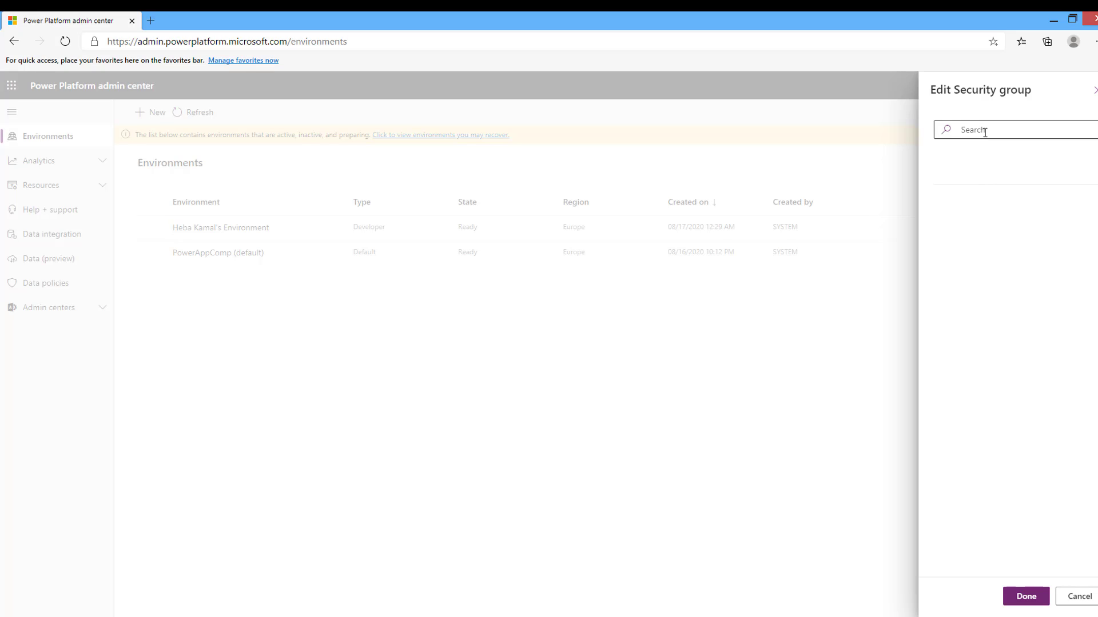
pyautogui.click(1032, 592)
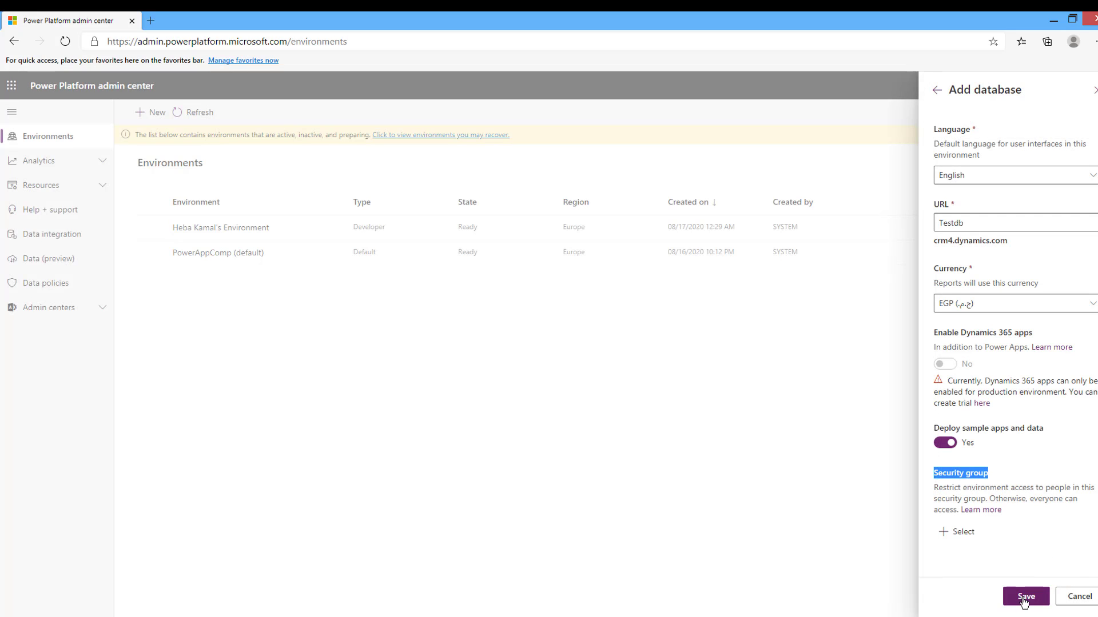
# Step: Save TrialEnv and review its details, showing Ready at testdb.crm4.dynamics.com
pyautogui.click(1025, 598)
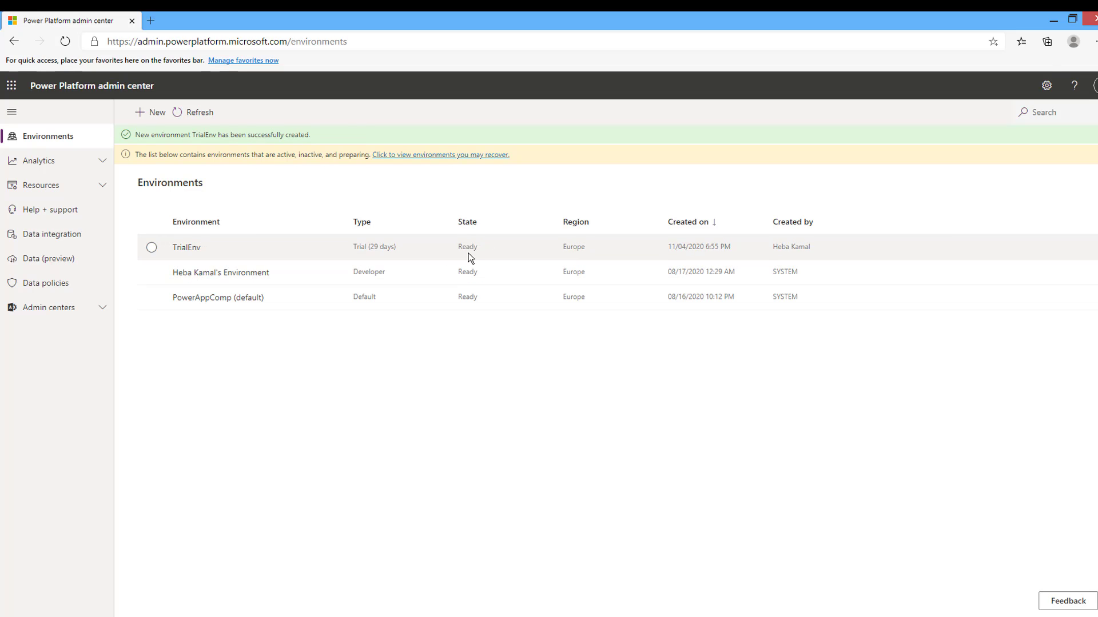
pyautogui.click(184, 247)
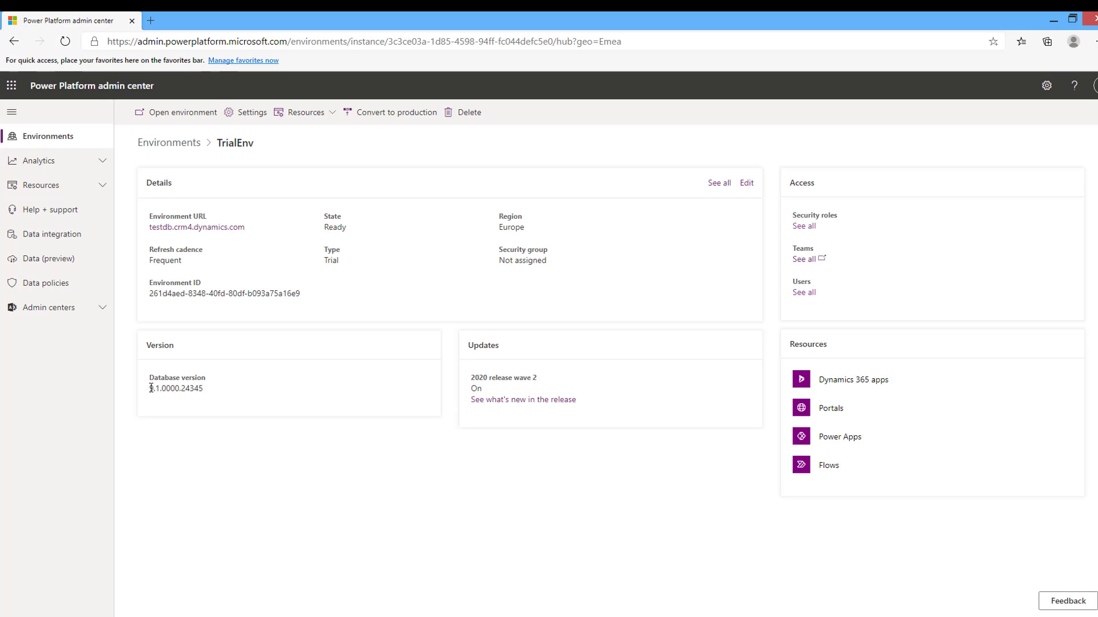
pyautogui.moveTo(149, 389); pyautogui.dragTo(204, 387)
pyautogui.click(150, 21)
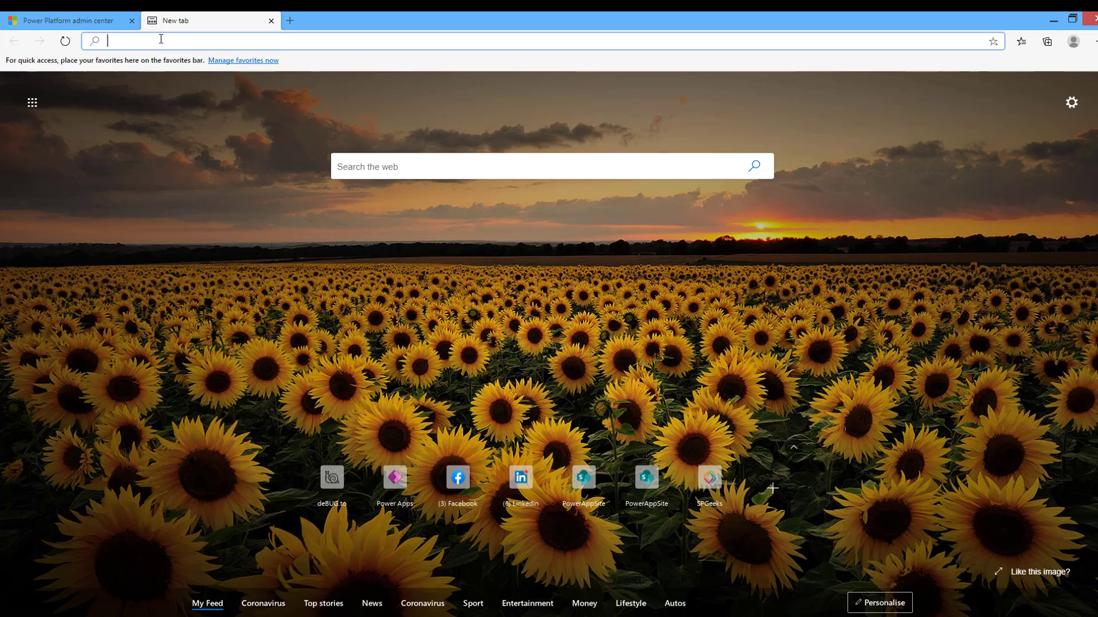
# Step: In Power Apps, switch to the TrialEnv environment and view its Data > Entities list
pyautogui.write('make.powerapps.com')
pyautogui.press('Return')
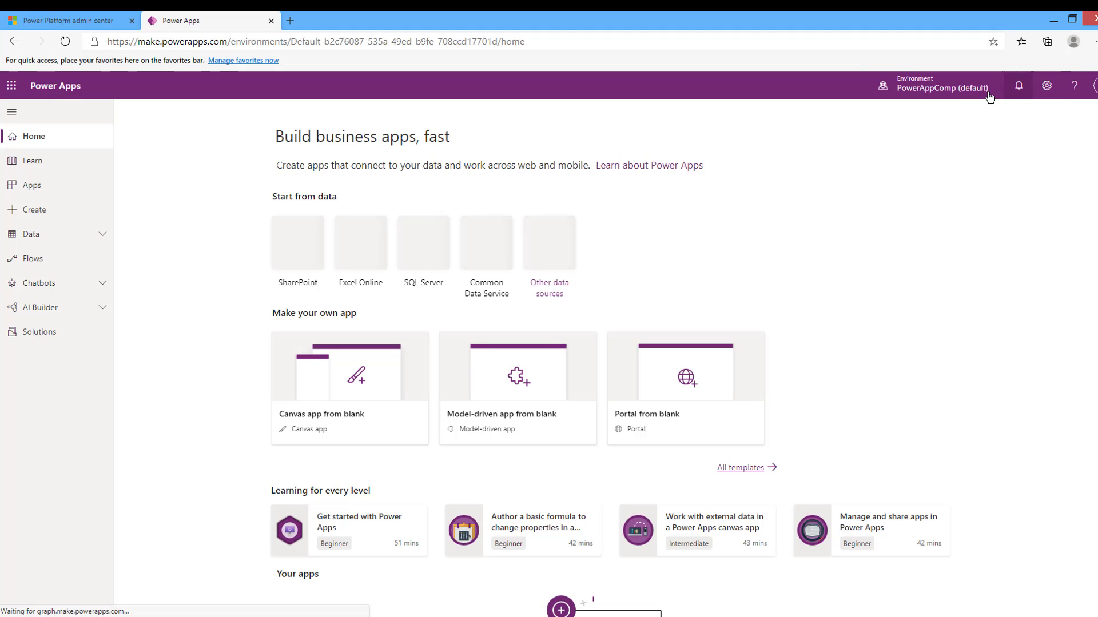
pyautogui.click(946, 92)
pyautogui.click(983, 237)
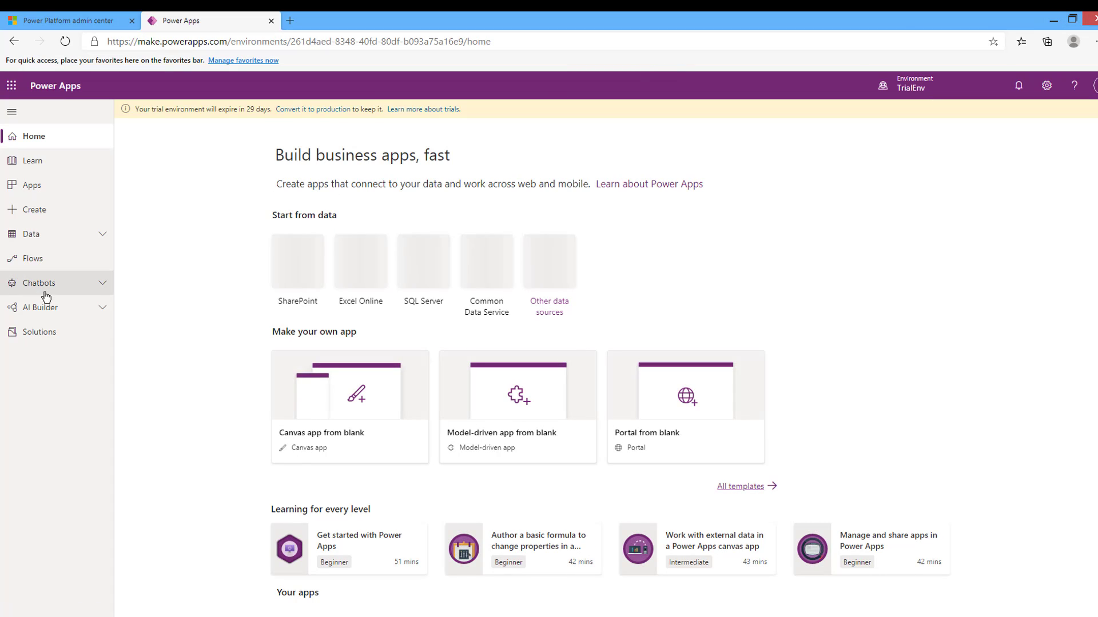
pyautogui.click(31, 235)
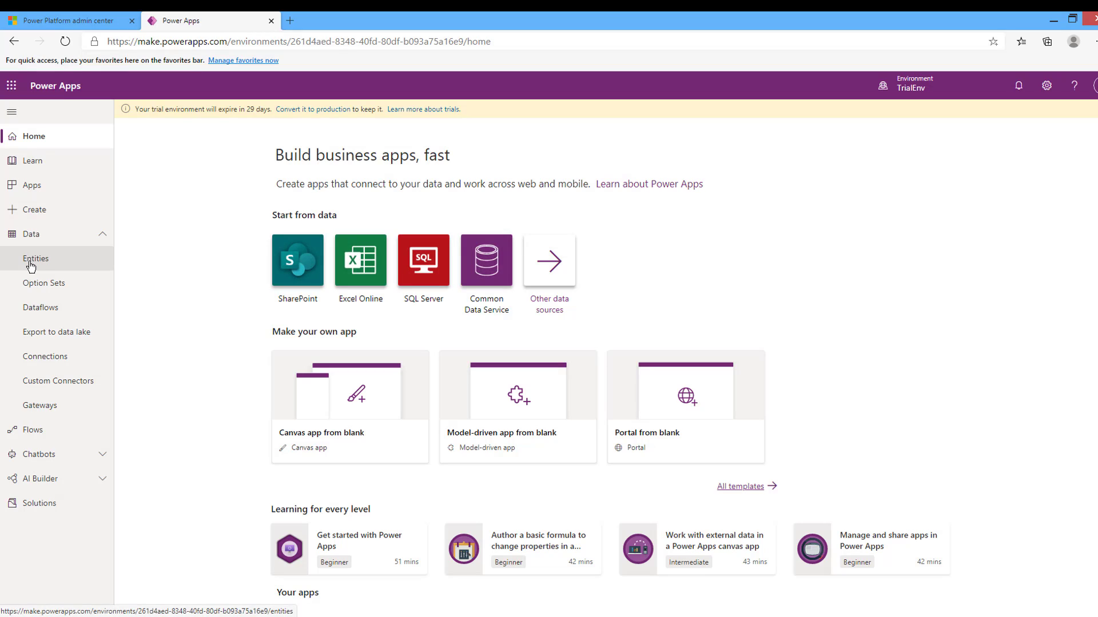
pyautogui.click(33, 261)
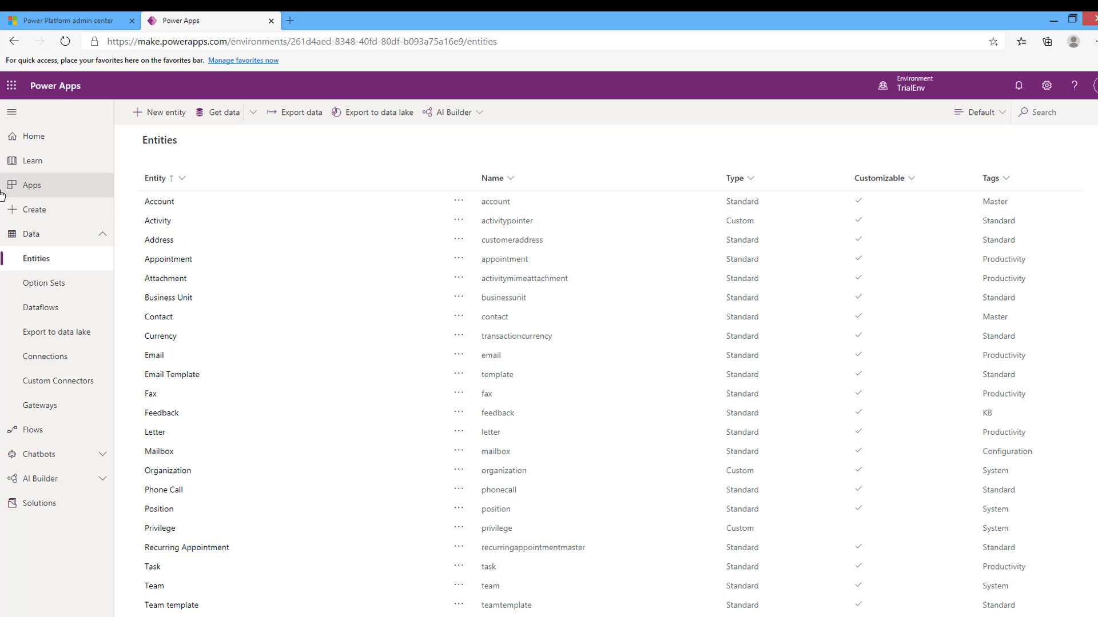
# Step: Create a blank model-driven app, then close the App Designer without saving
pyautogui.click(33, 210)
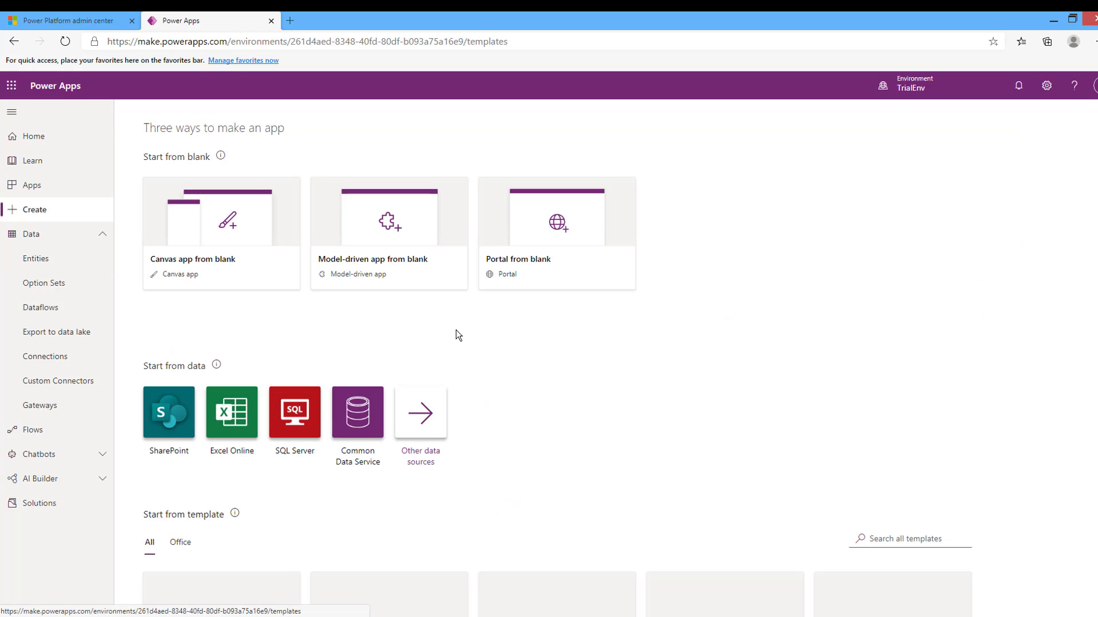
pyautogui.click(373, 227)
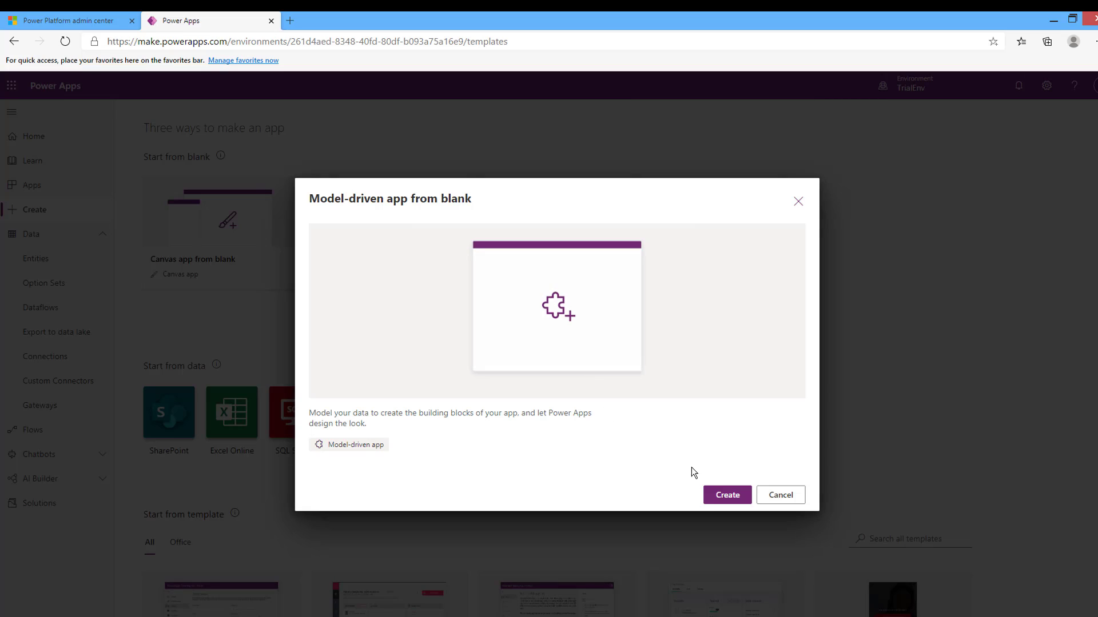
pyautogui.click(746, 501)
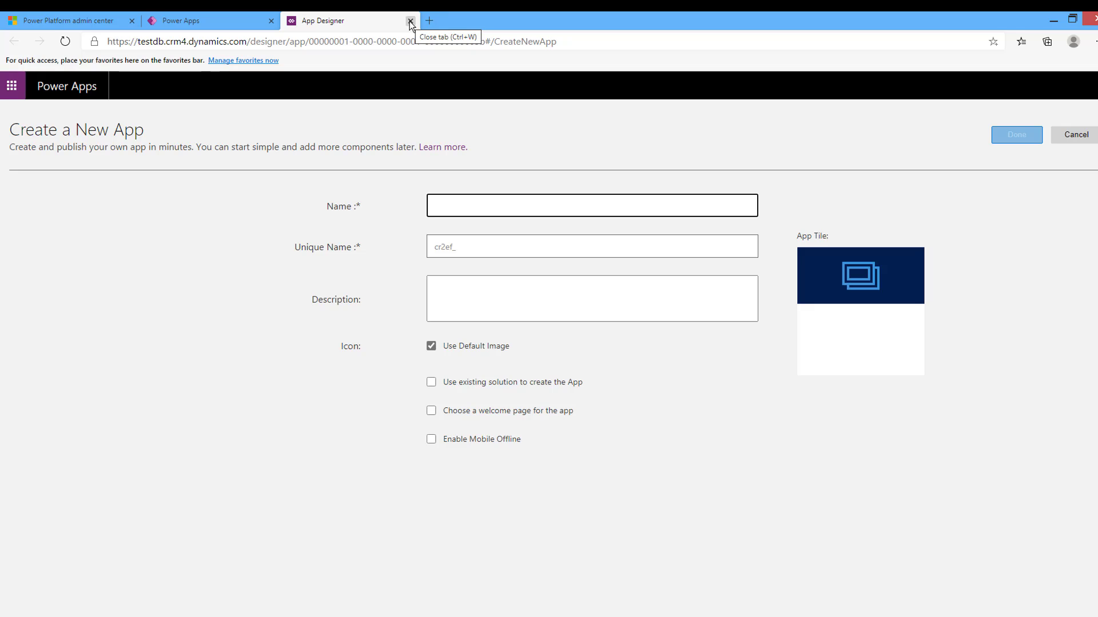
pyautogui.click(410, 22)
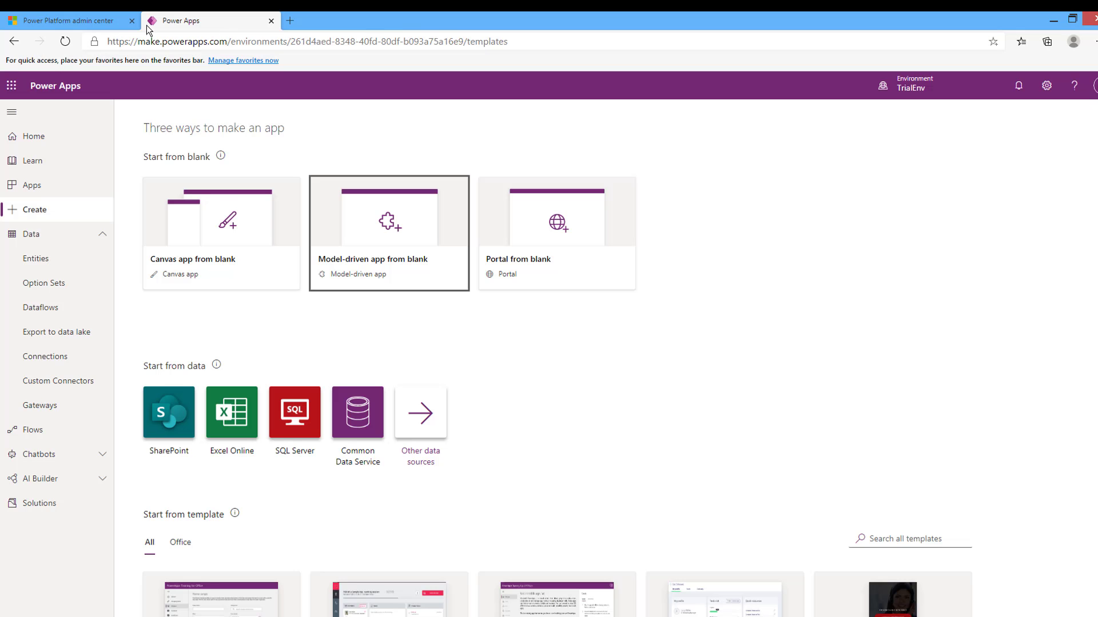
# Step: Back in Environments, create and save a Trial environment named envDB with no database
pyautogui.click(58, 21)
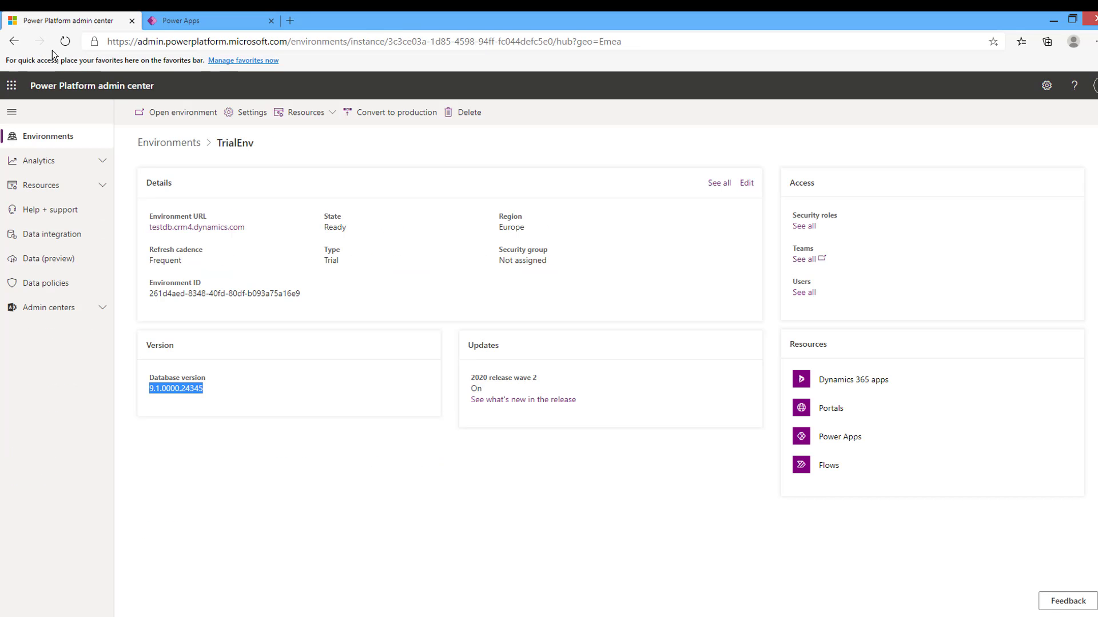
pyautogui.click(243, 294)
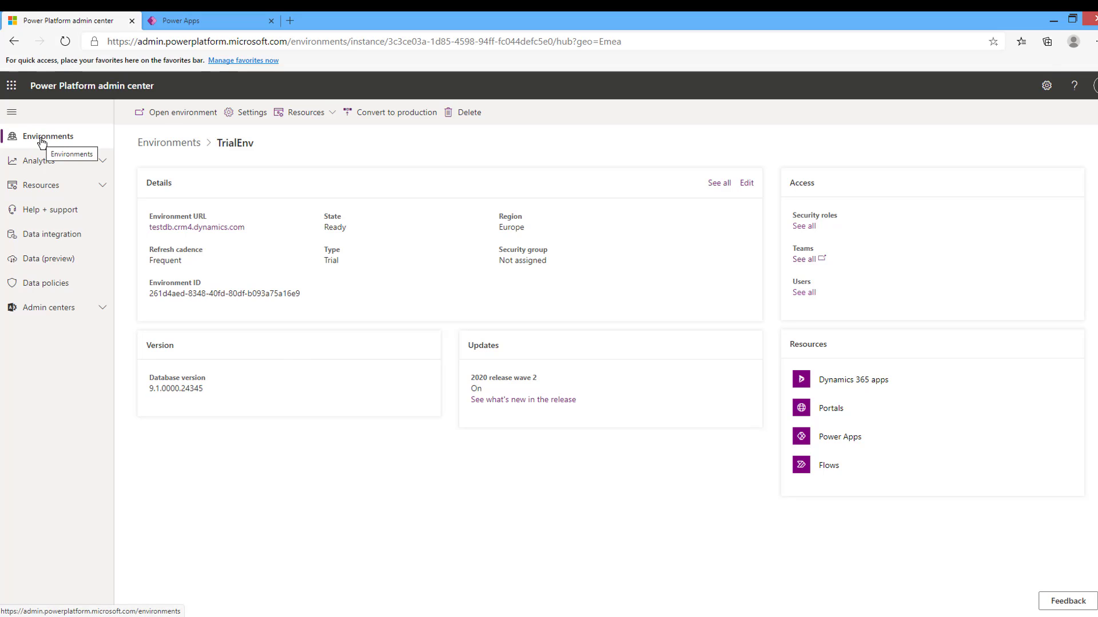
pyautogui.click(42, 142)
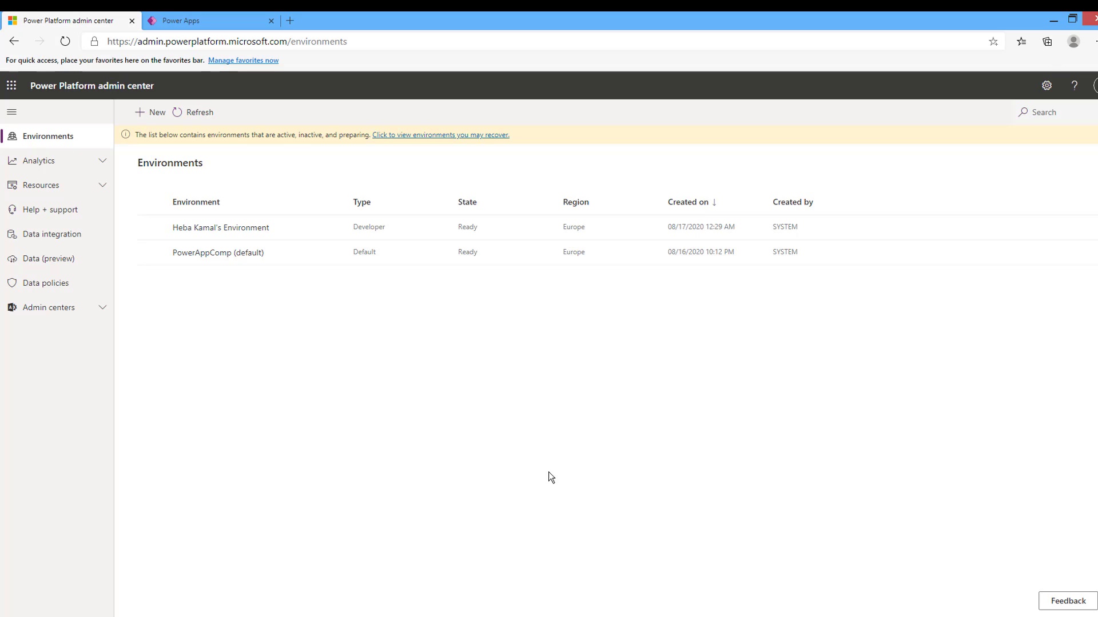
pyautogui.click(147, 115)
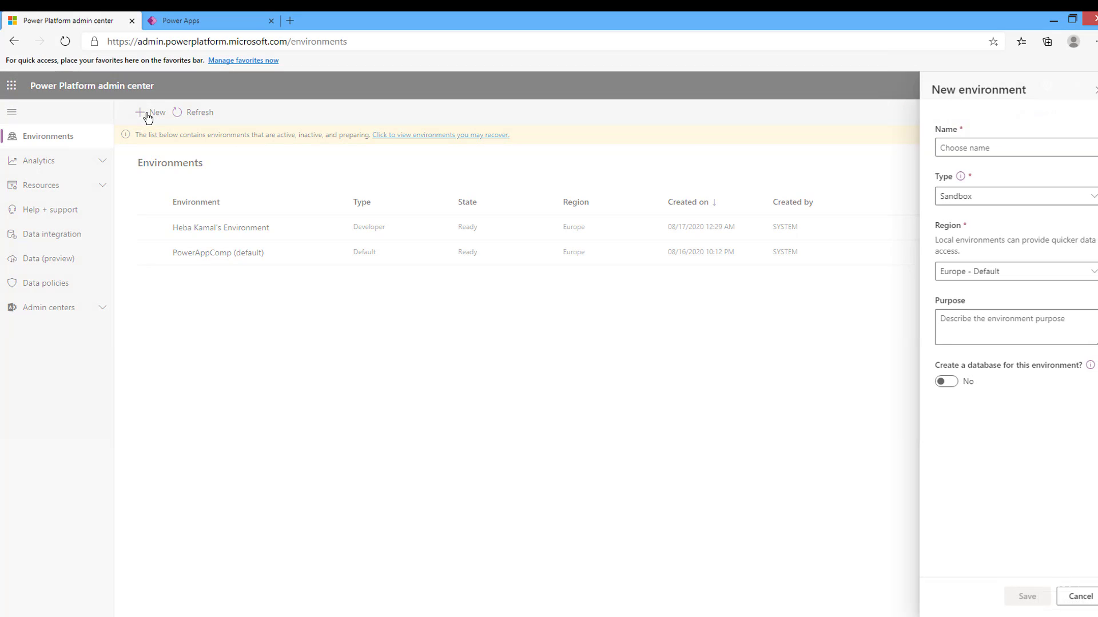
pyautogui.click(975, 148)
pyautogui.write('envDB')
pyautogui.click(993, 207)
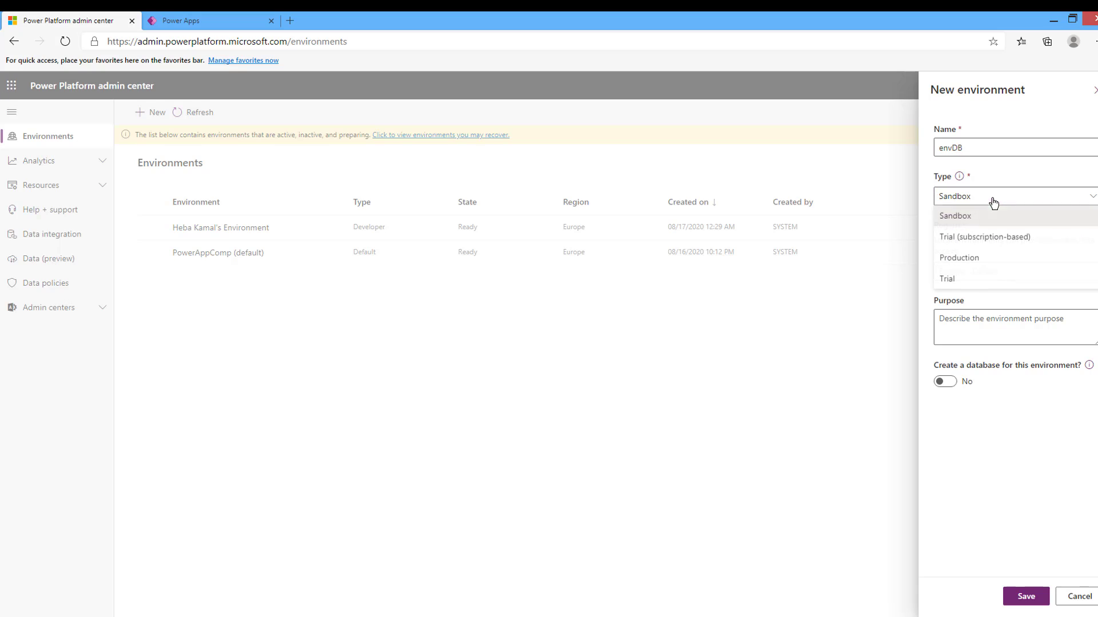
pyautogui.click(959, 279)
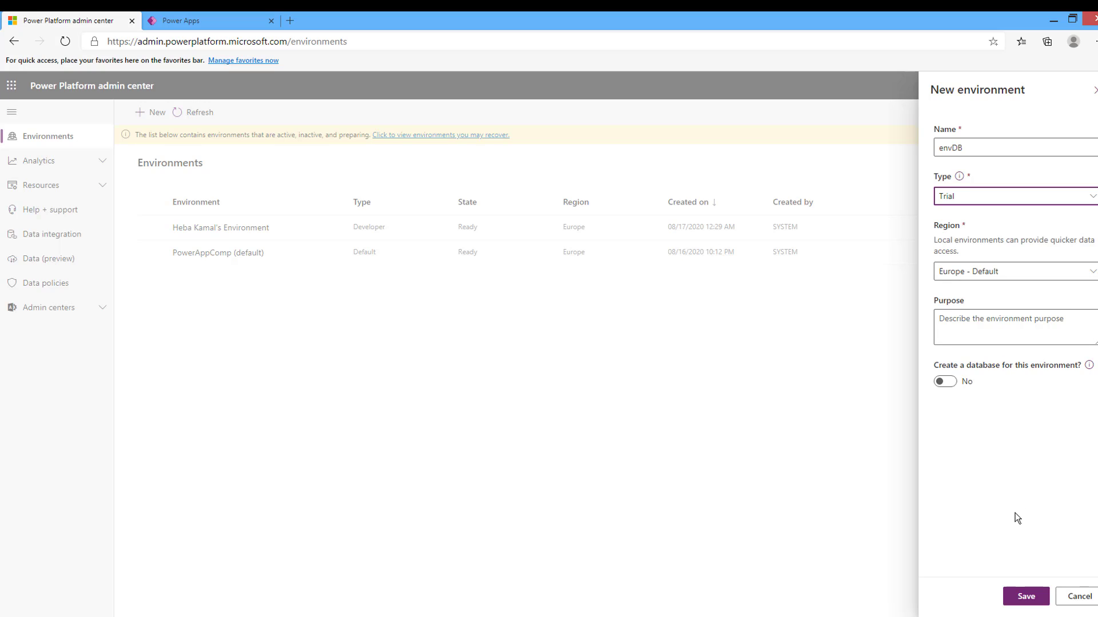
pyautogui.click(1029, 596)
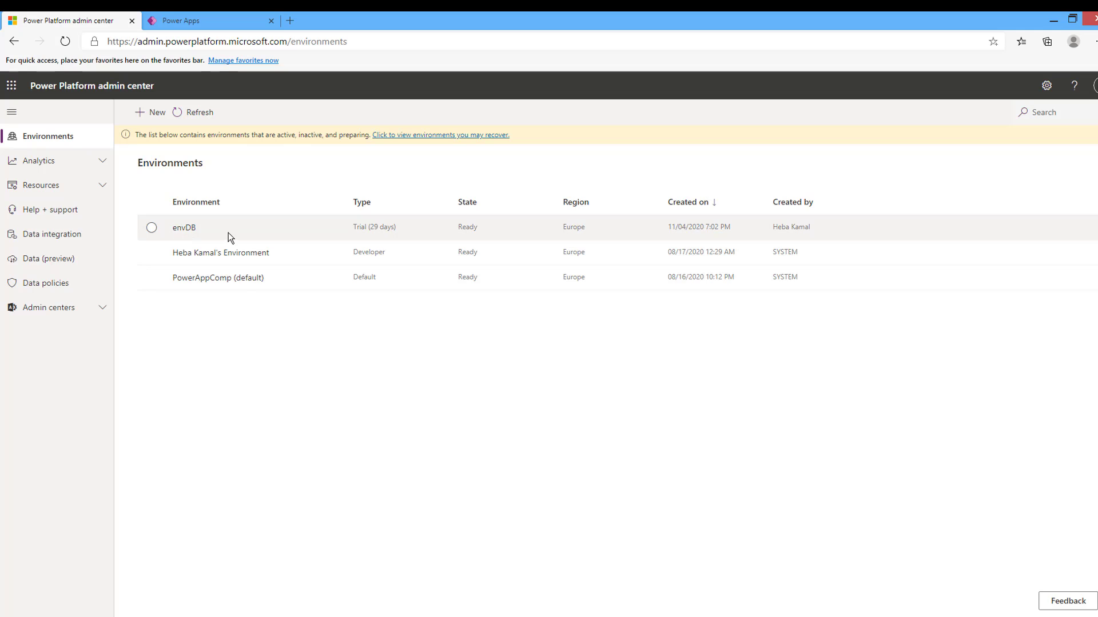
pyautogui.click(212, 25)
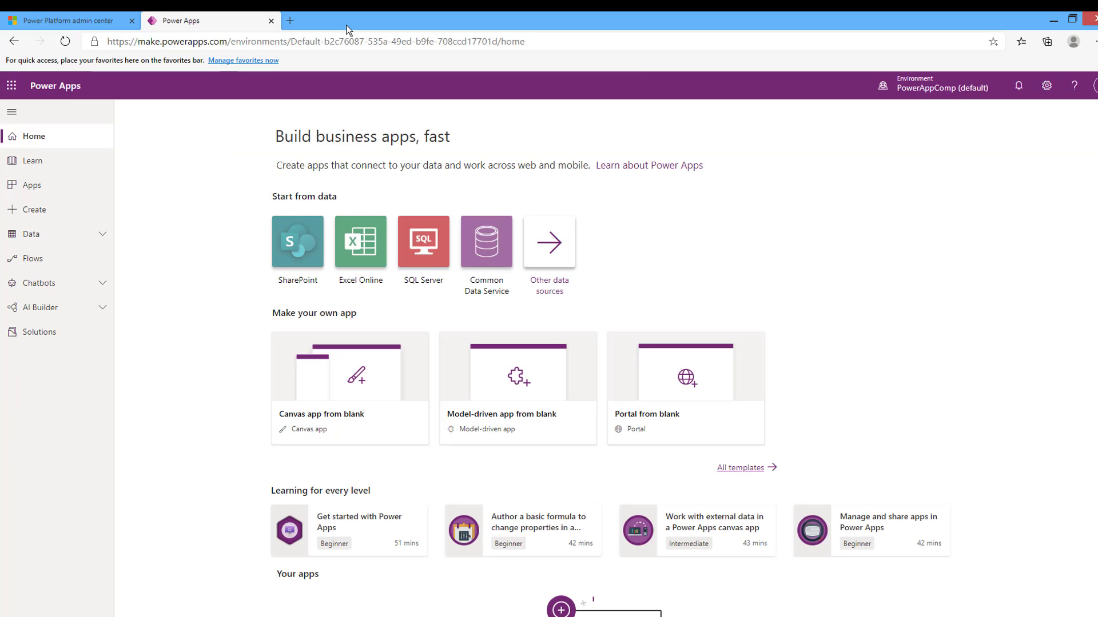
# Step: Switch Power Apps to envDB and see its Entities page report no database found
pyautogui.click(880, 87)
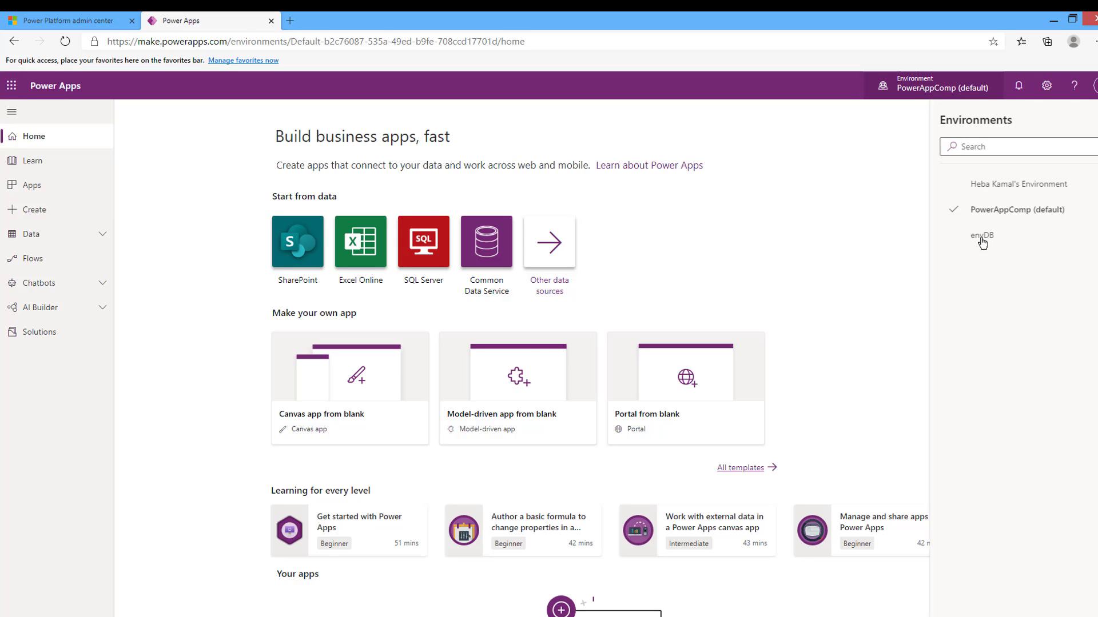
pyautogui.click(982, 237)
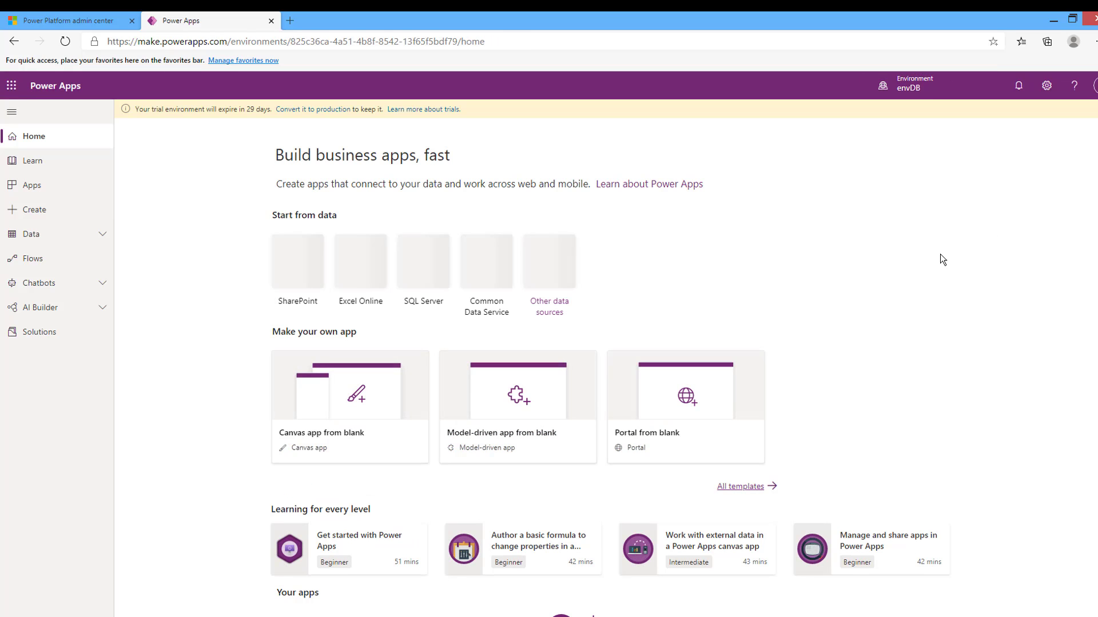
pyautogui.click(33, 237)
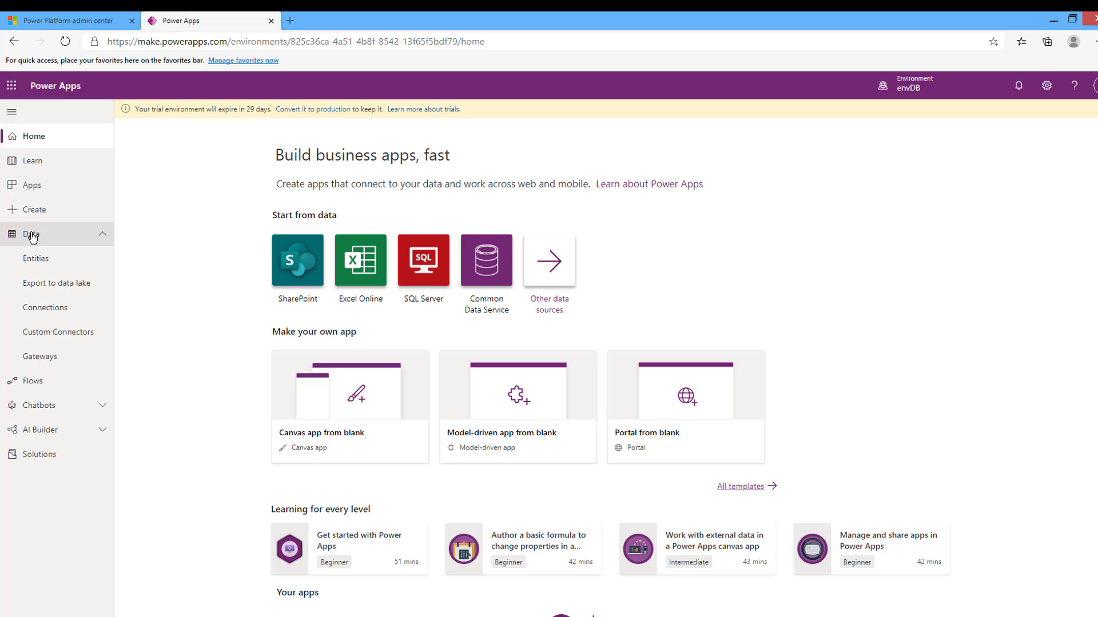
pyautogui.click(37, 263)
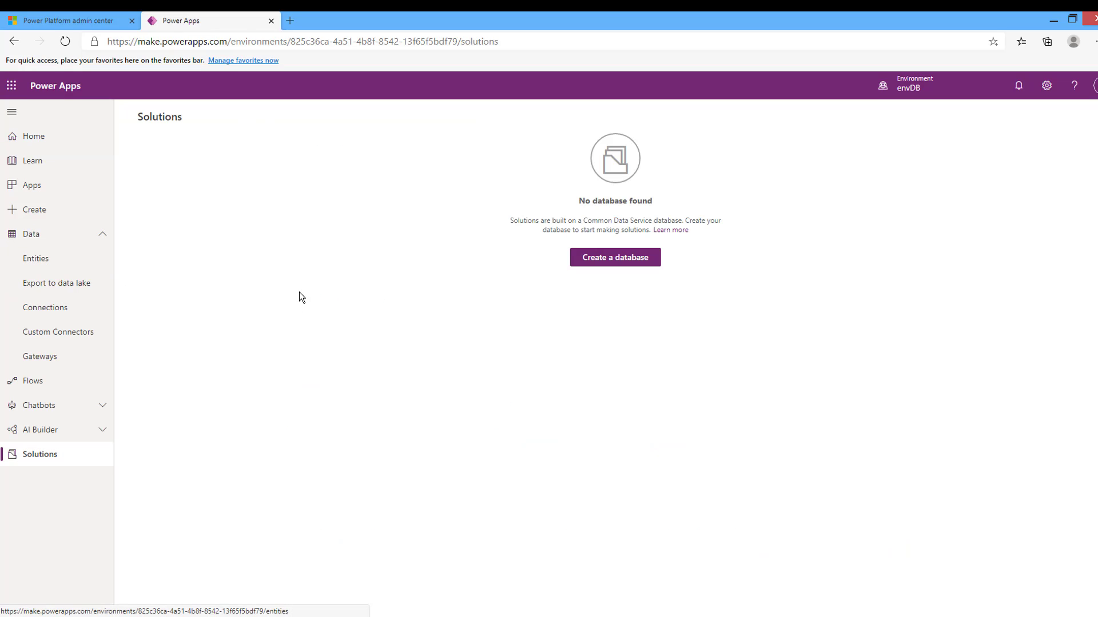
pyautogui.moveTo(584, 201); pyautogui.dragTo(679, 204)
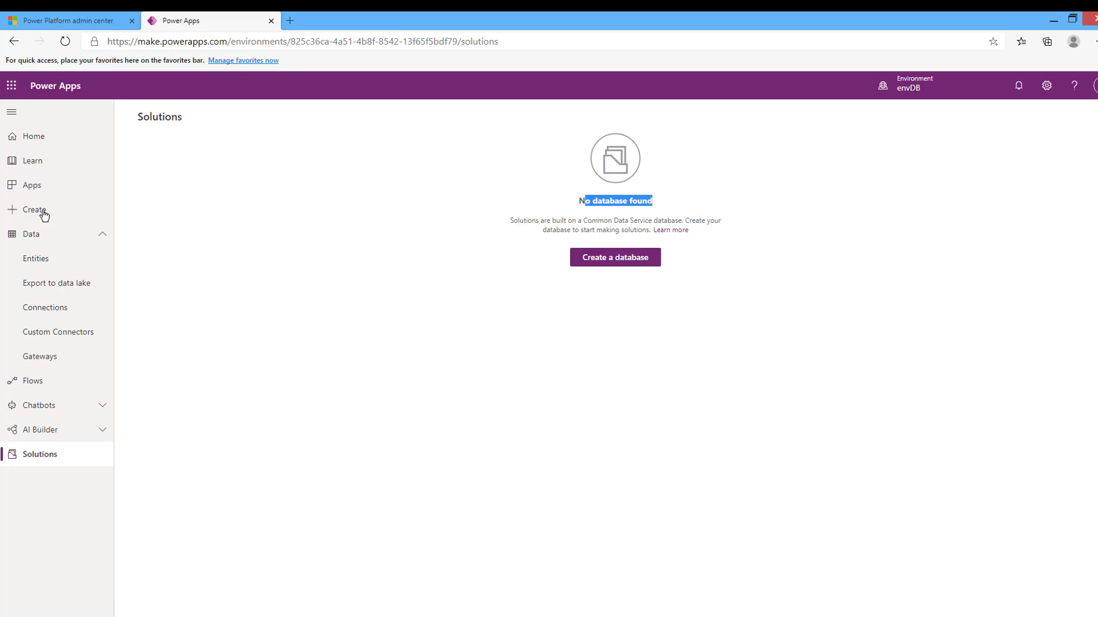
# Step: Try a blank model-driven app in envDB and dismiss the 'No database found' notice
pyautogui.click(86, 213)
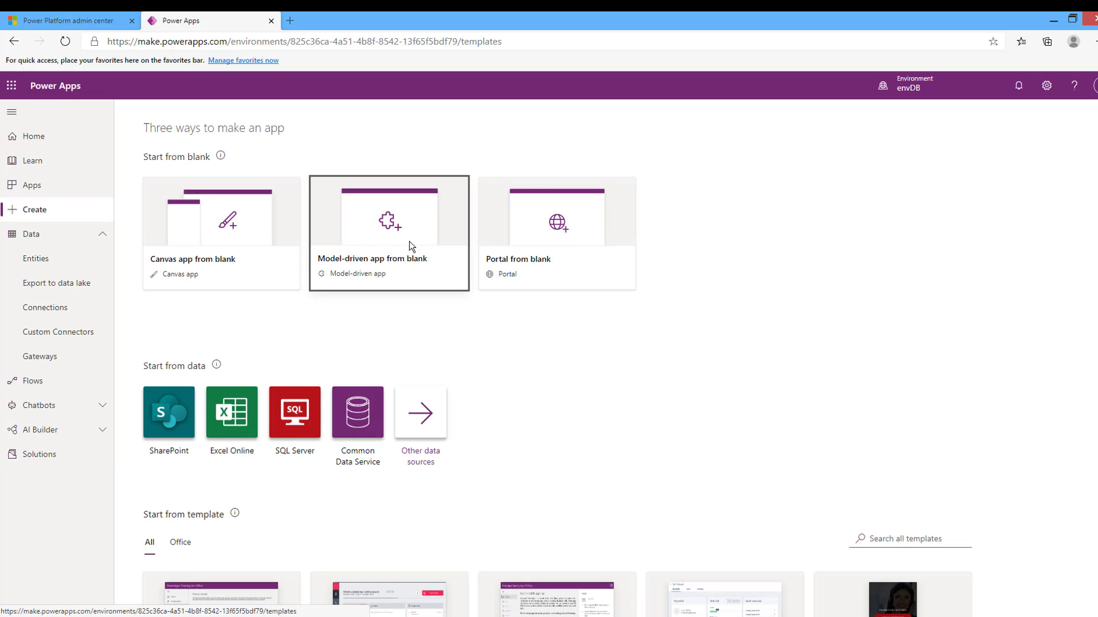
pyautogui.click(409, 241)
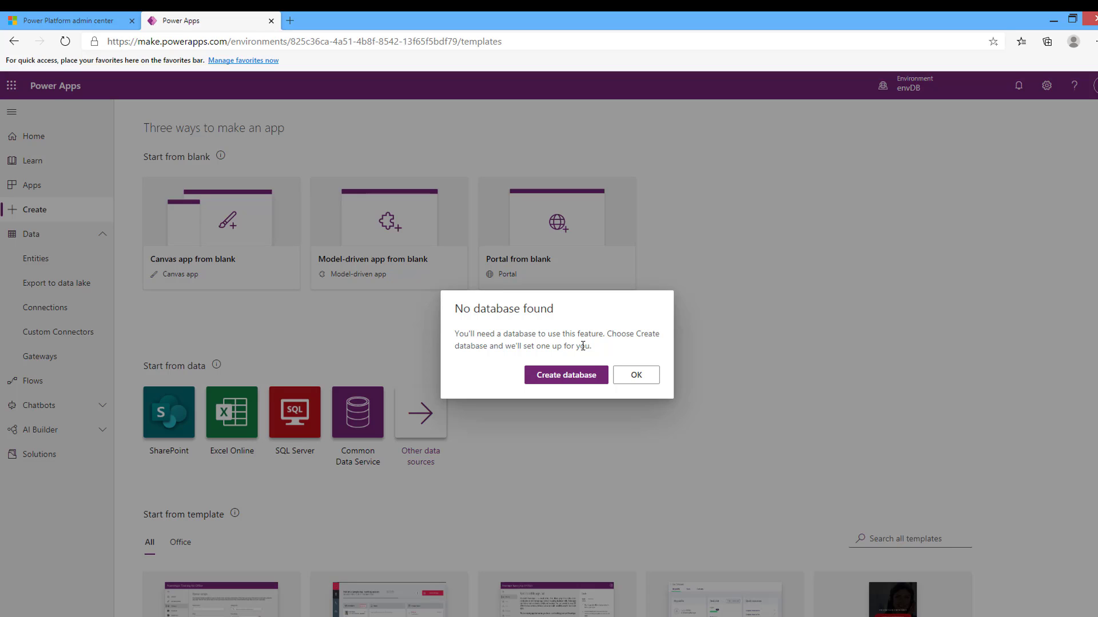
pyautogui.press('Escape')
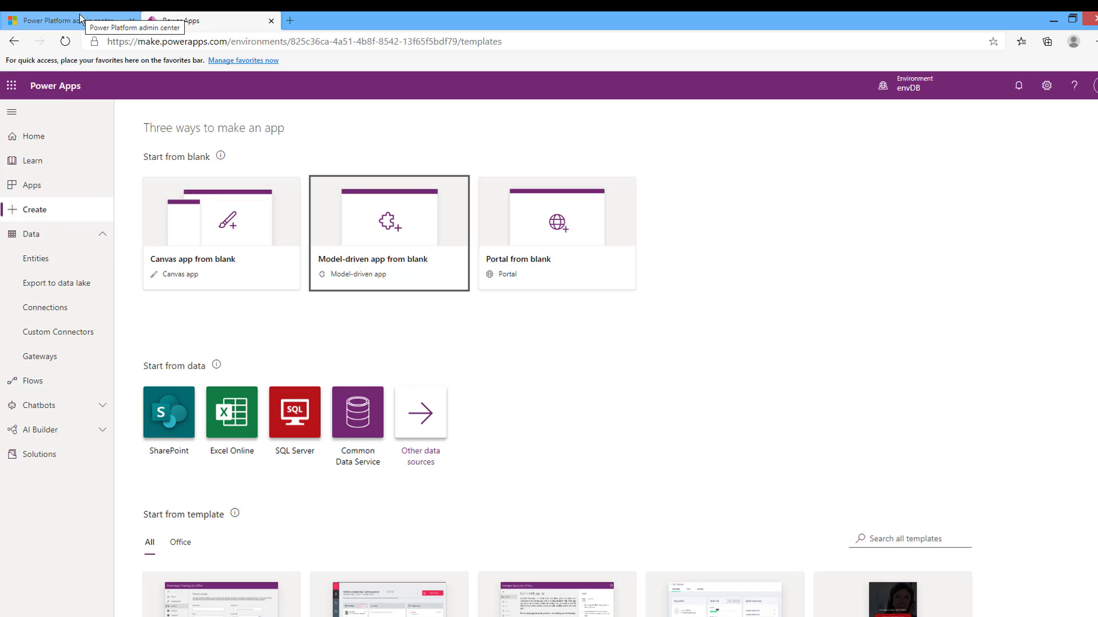
# Step: Open envDB's details and add a database with English as its language
pyautogui.click(42, 19)
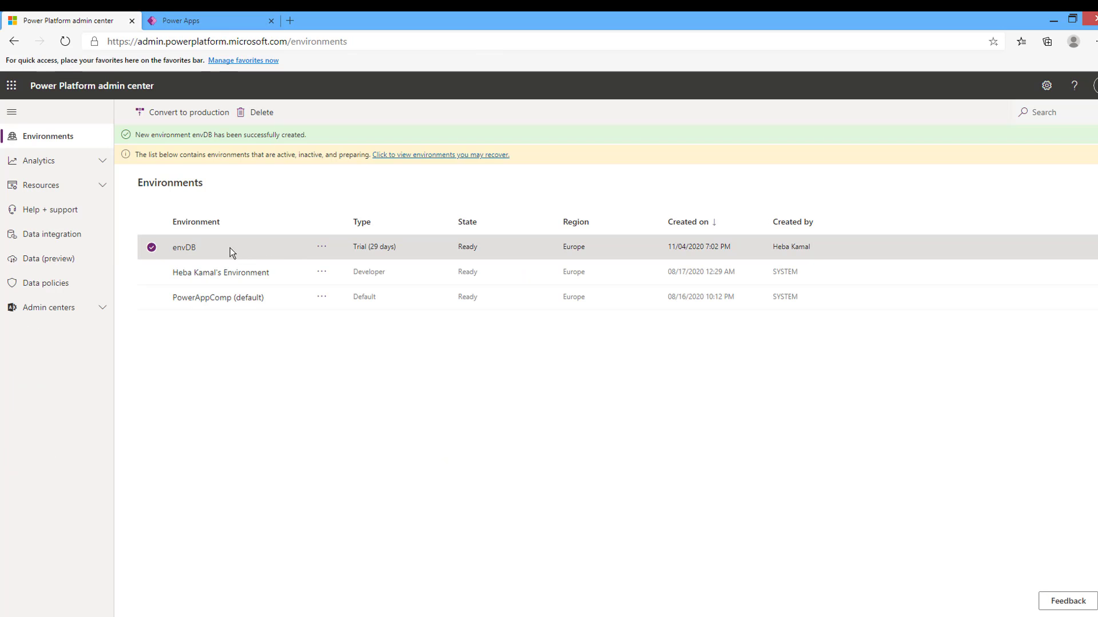
pyautogui.click(184, 248)
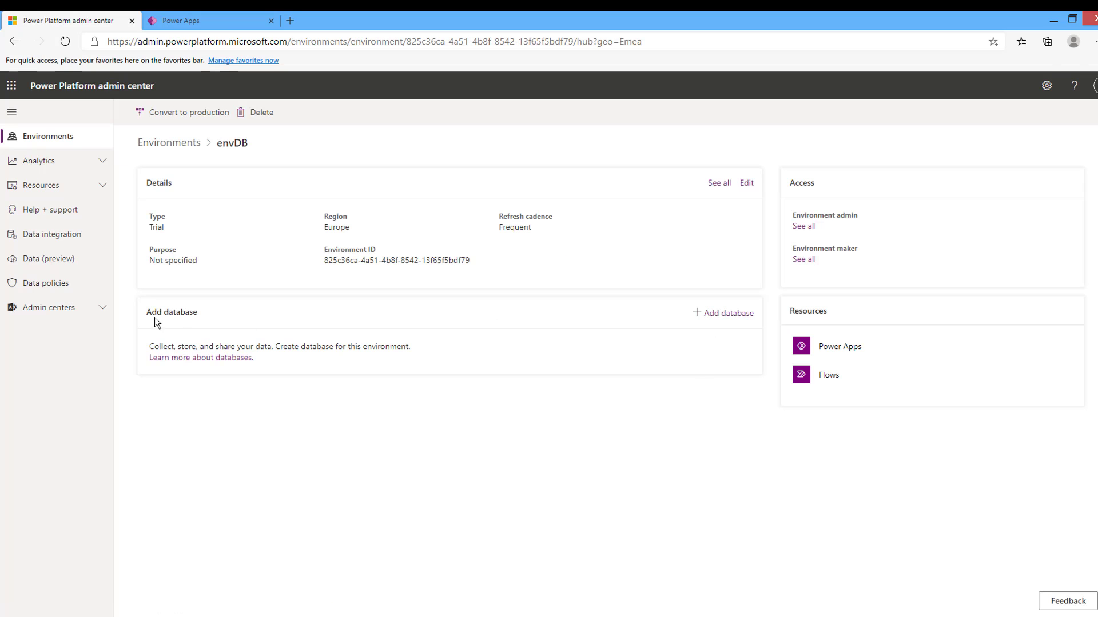
pyautogui.doubleClick(154, 313)
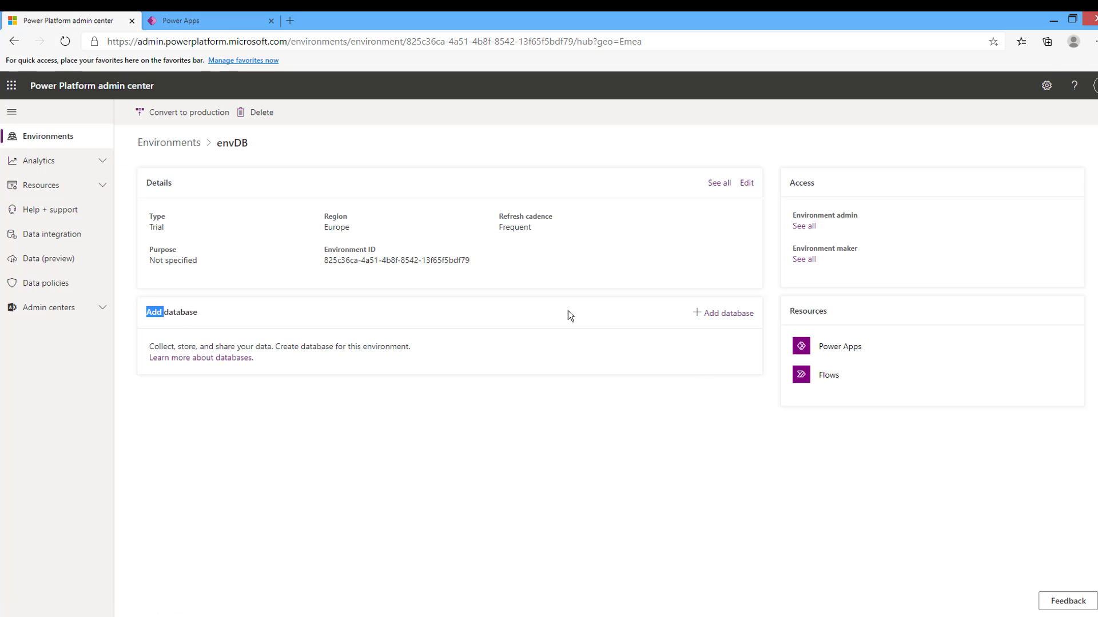
pyautogui.click(732, 315)
pyautogui.click(995, 178)
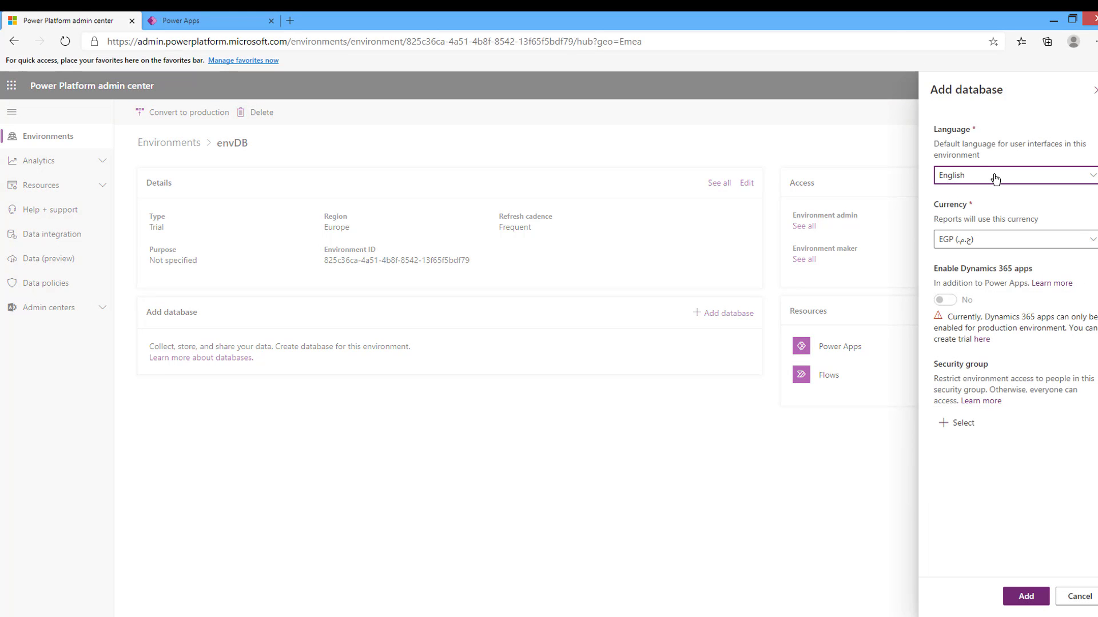
pyautogui.click(995, 177)
pyautogui.click(1022, 598)
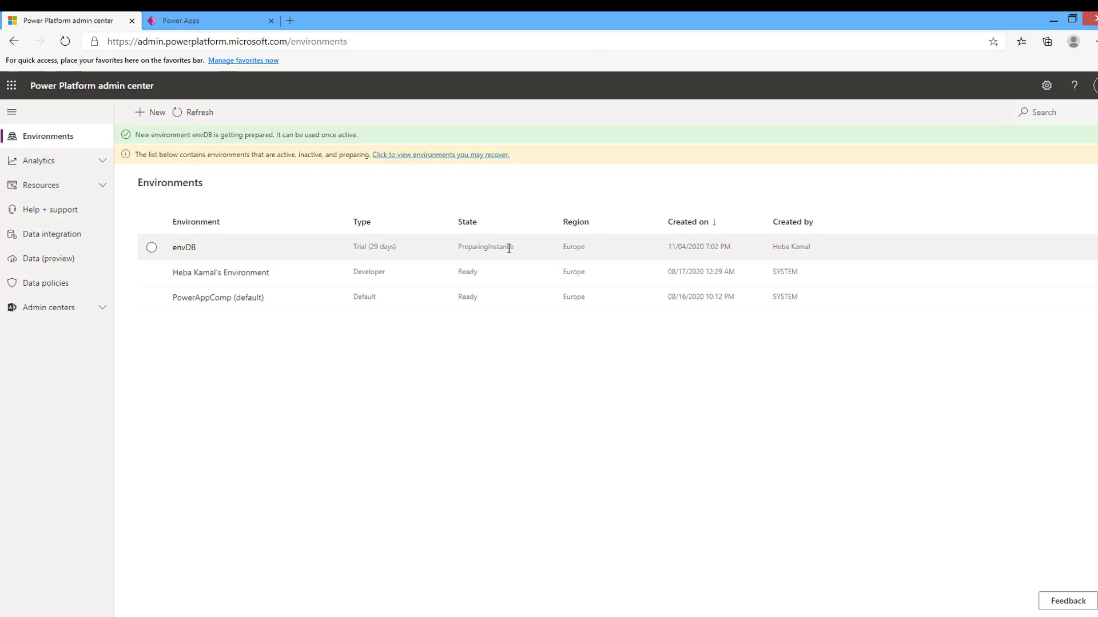
# Step: Refresh and confirm envDB is Ready with database version 9.1.0000.24345, then return to Power Apps
pyautogui.click(195, 115)
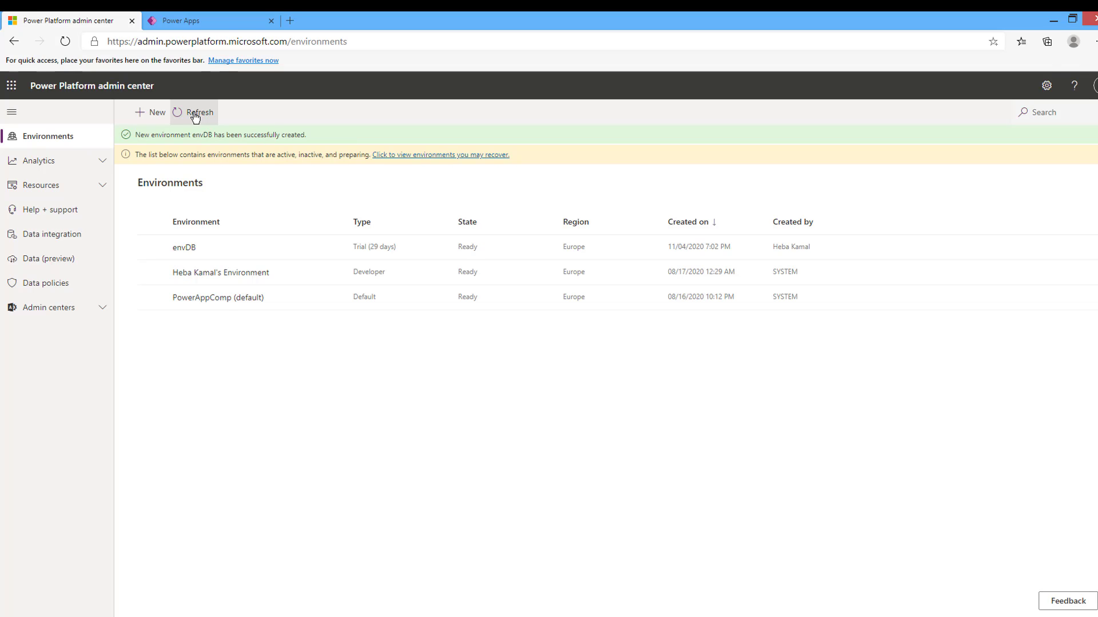
pyautogui.click(179, 249)
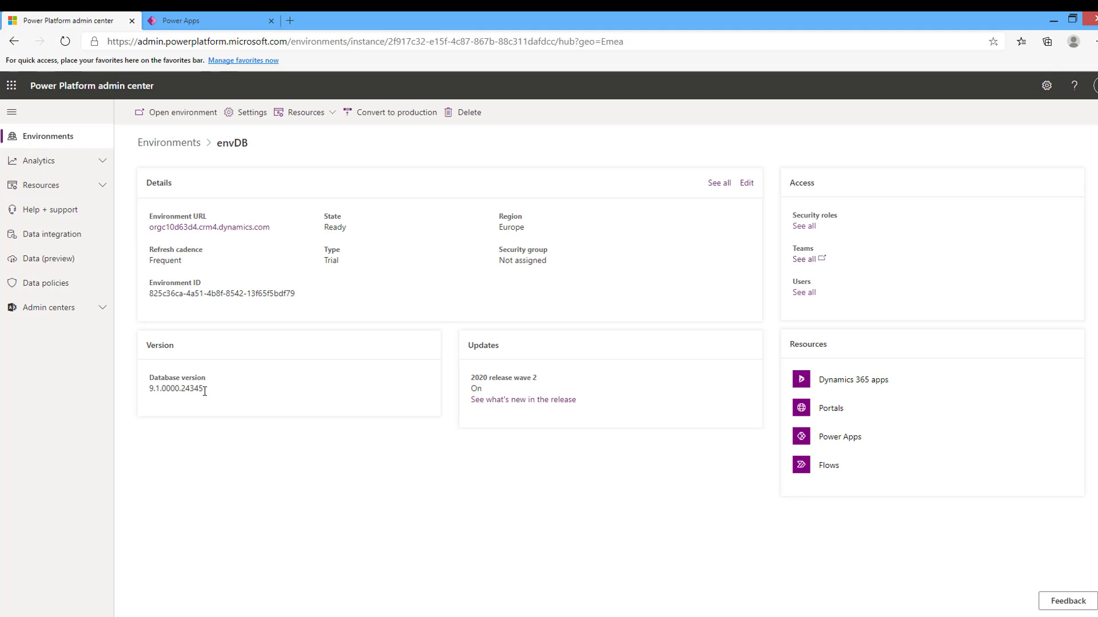
pyautogui.moveTo(205, 391); pyautogui.dragTo(120, 393)
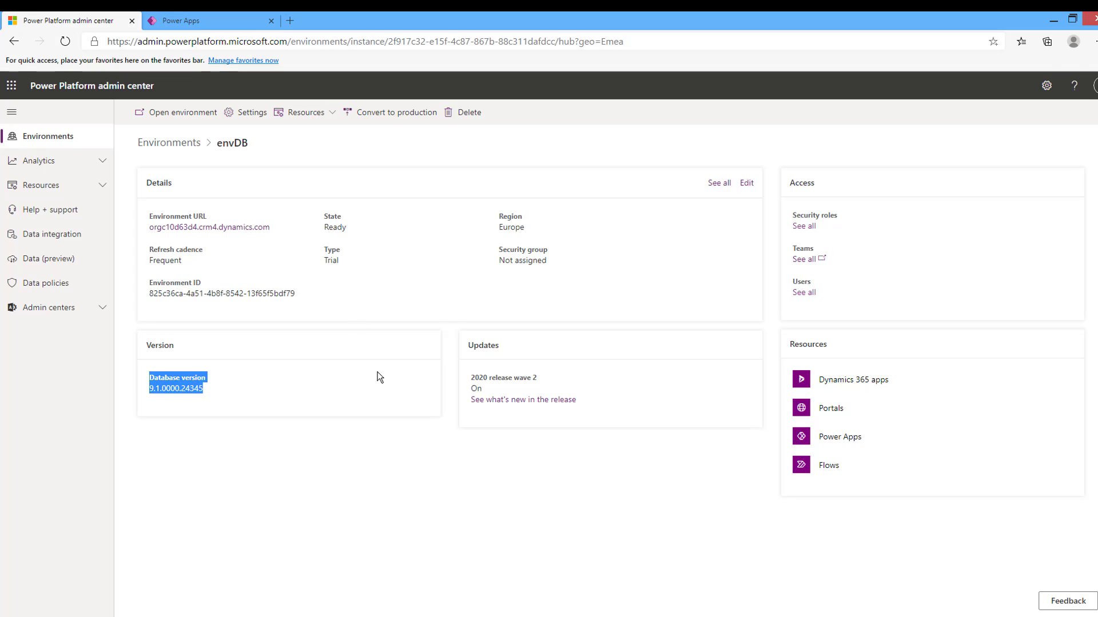
pyautogui.click(204, 13)
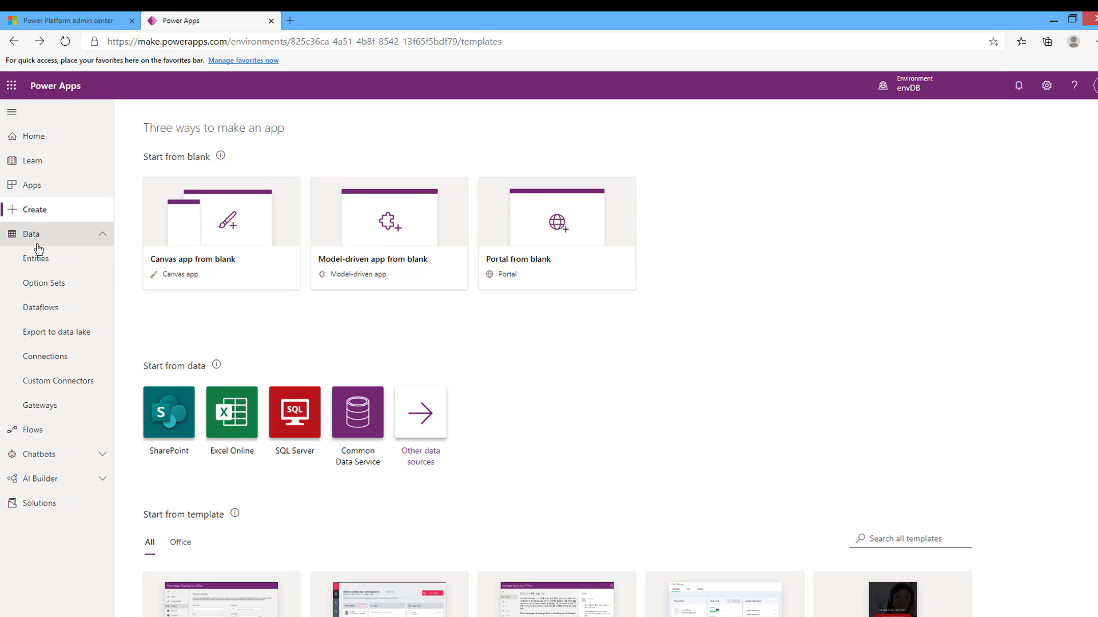
# Step: Browse envDB's entities, then pick Portal from blank on the Create page
pyautogui.click(28, 261)
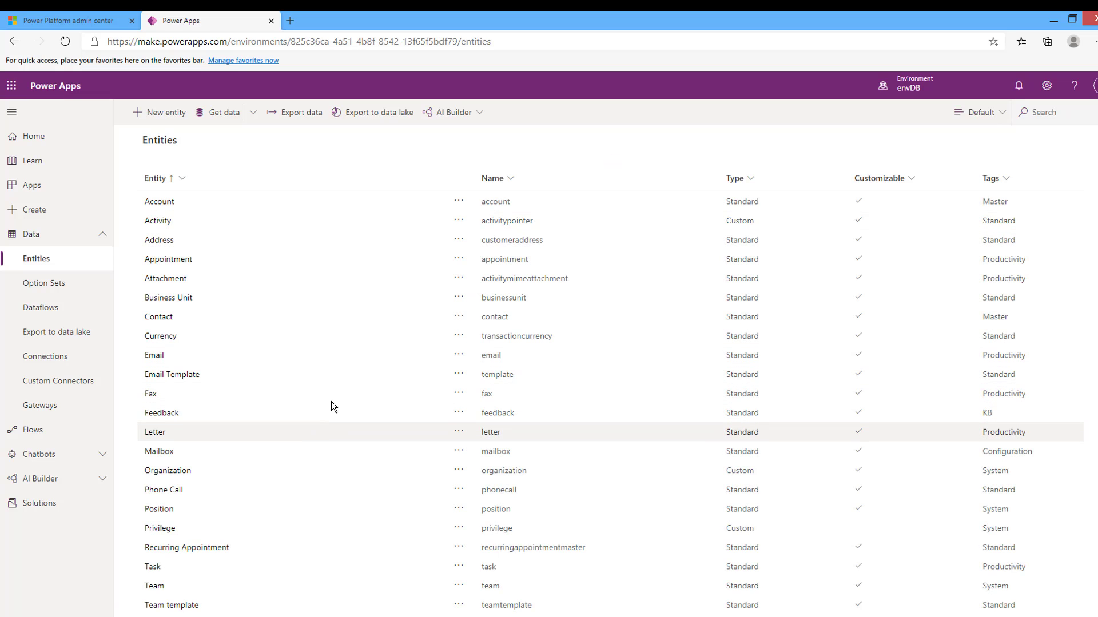
pyautogui.click(40, 214)
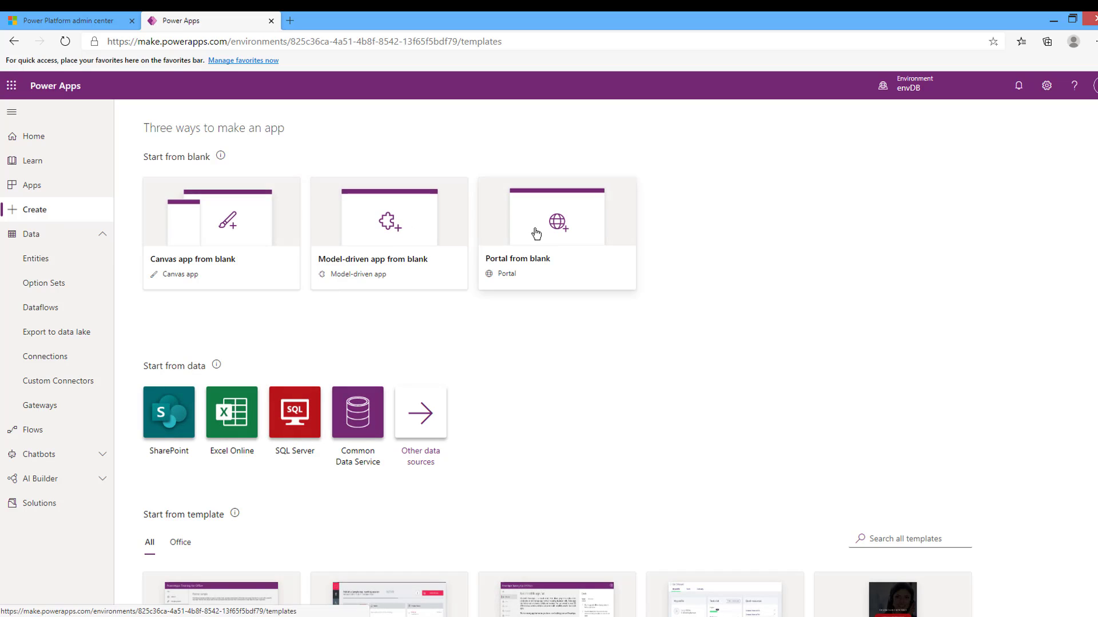
pyautogui.click(548, 259)
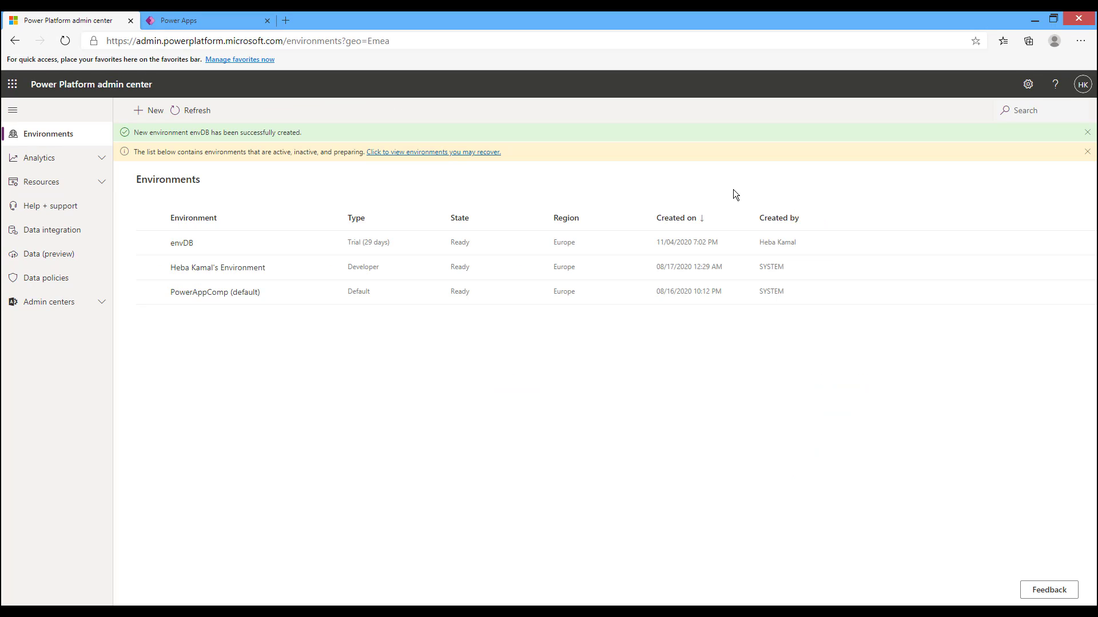
# Step: In Power Platform settings, limit trial environment creation to only specific admins and save
pyautogui.click(1029, 86)
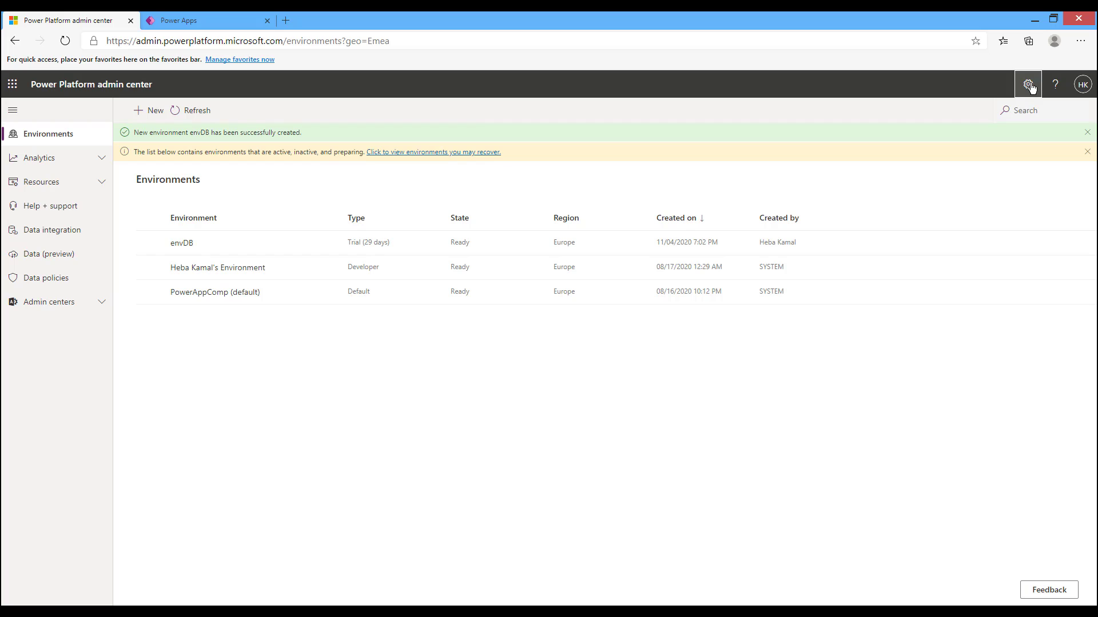
pyautogui.click(965, 167)
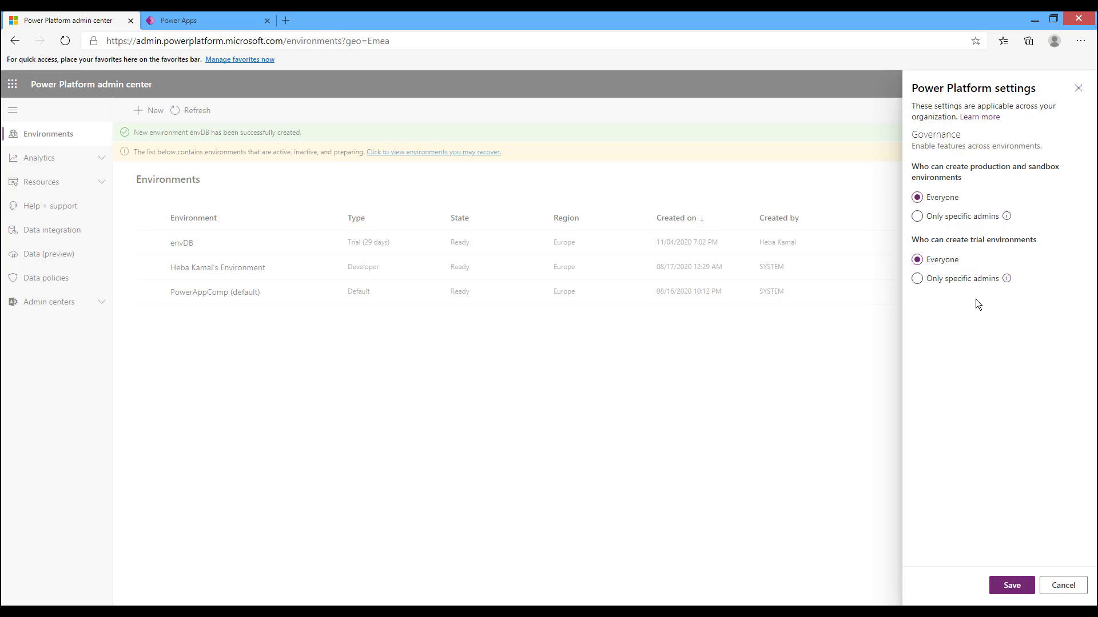
pyautogui.click(918, 280)
pyautogui.click(1009, 587)
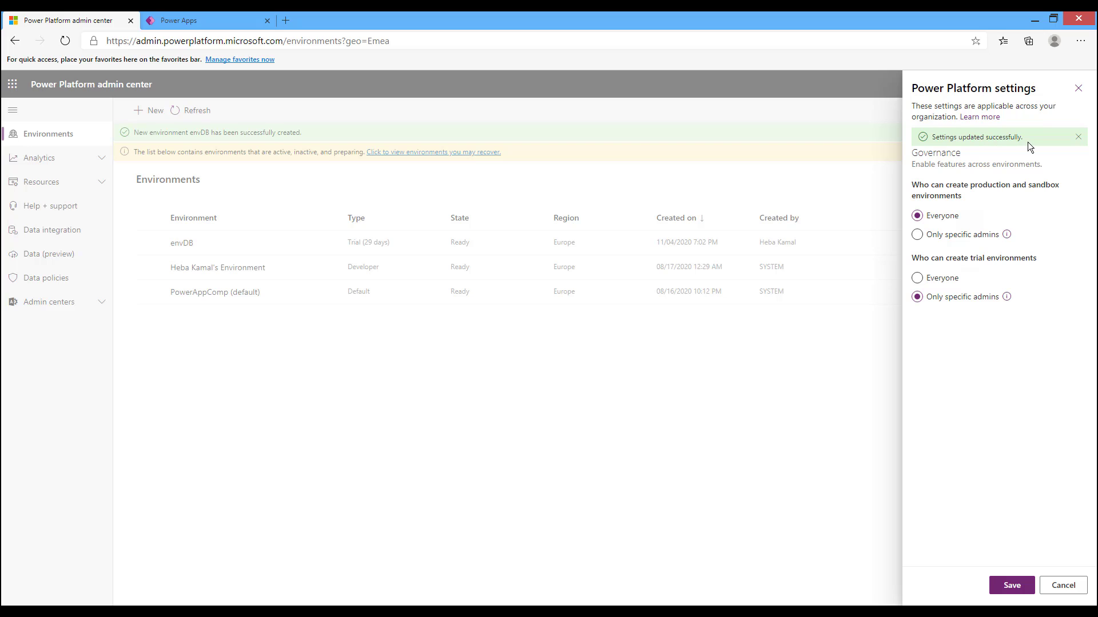
pyautogui.click(329, 247)
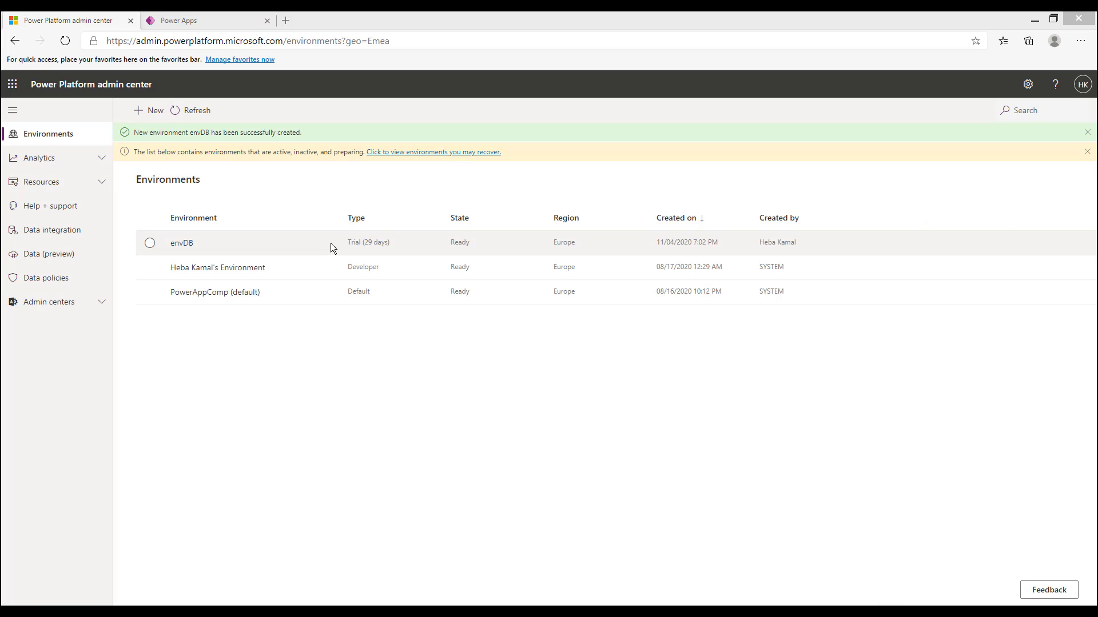
# Step: Select the envDB trial environment and confirm its conversion to a production environment
pyautogui.click(323, 243)
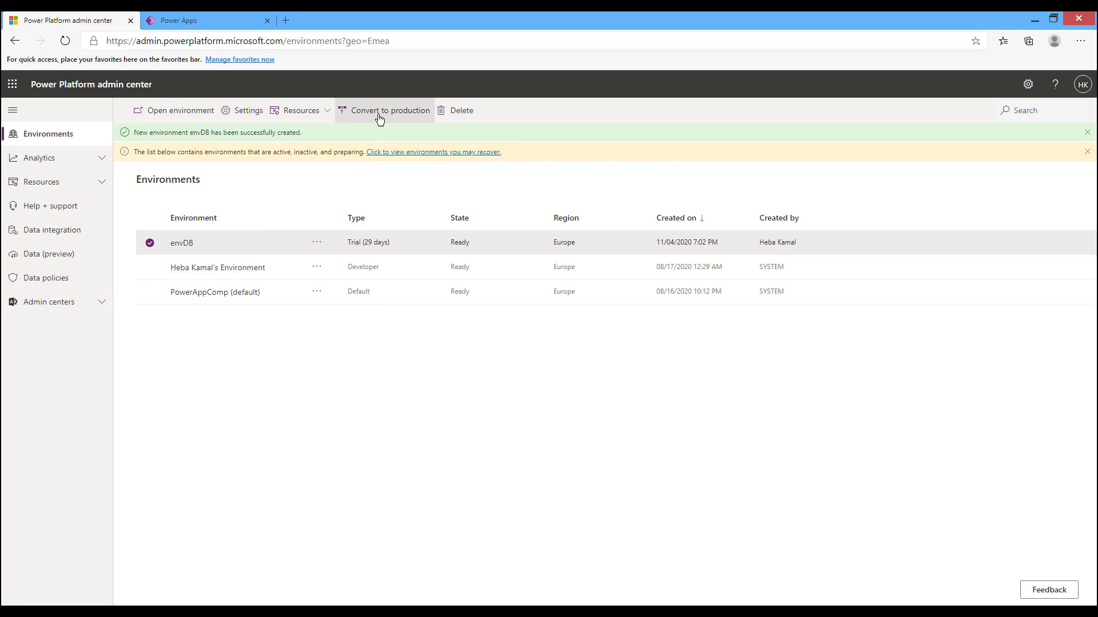
pyautogui.click(317, 242)
pyautogui.click(239, 247)
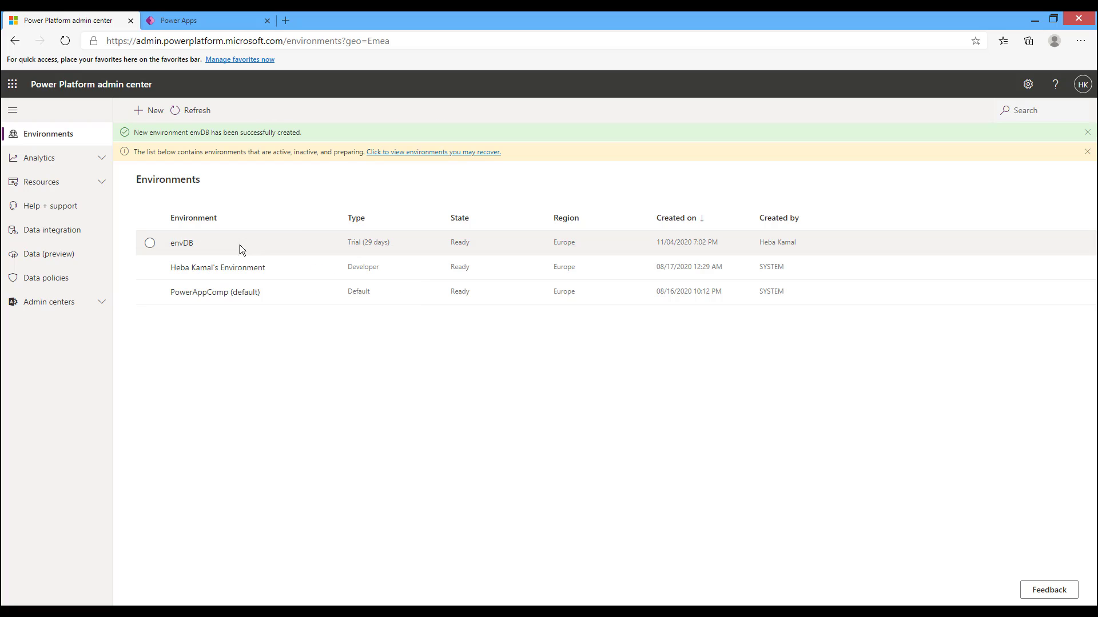
pyautogui.click(149, 243)
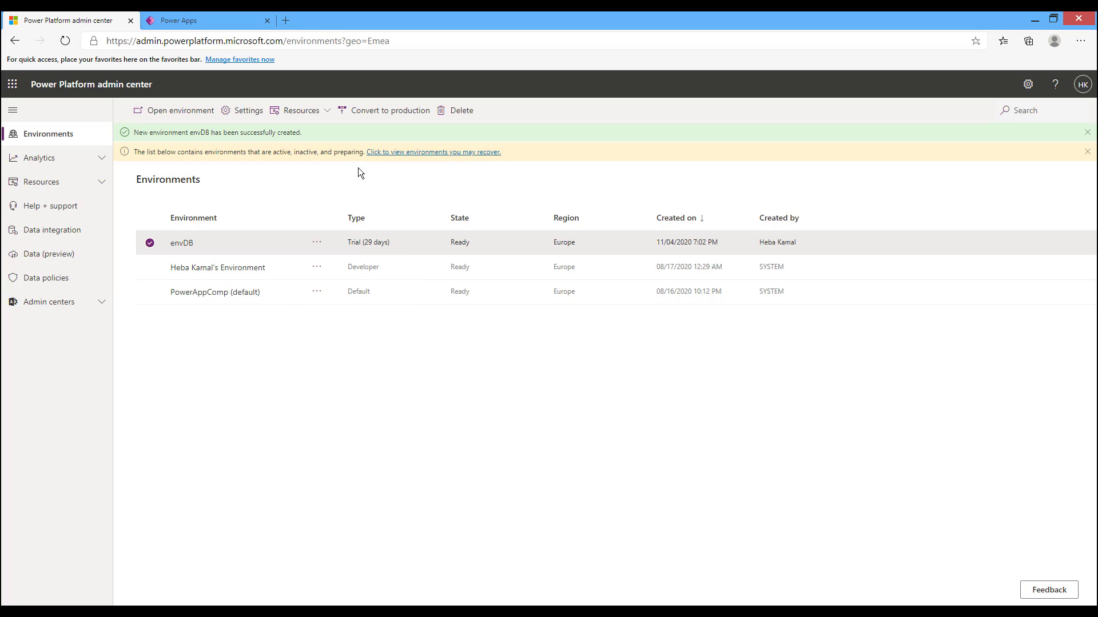
pyautogui.click(395, 117)
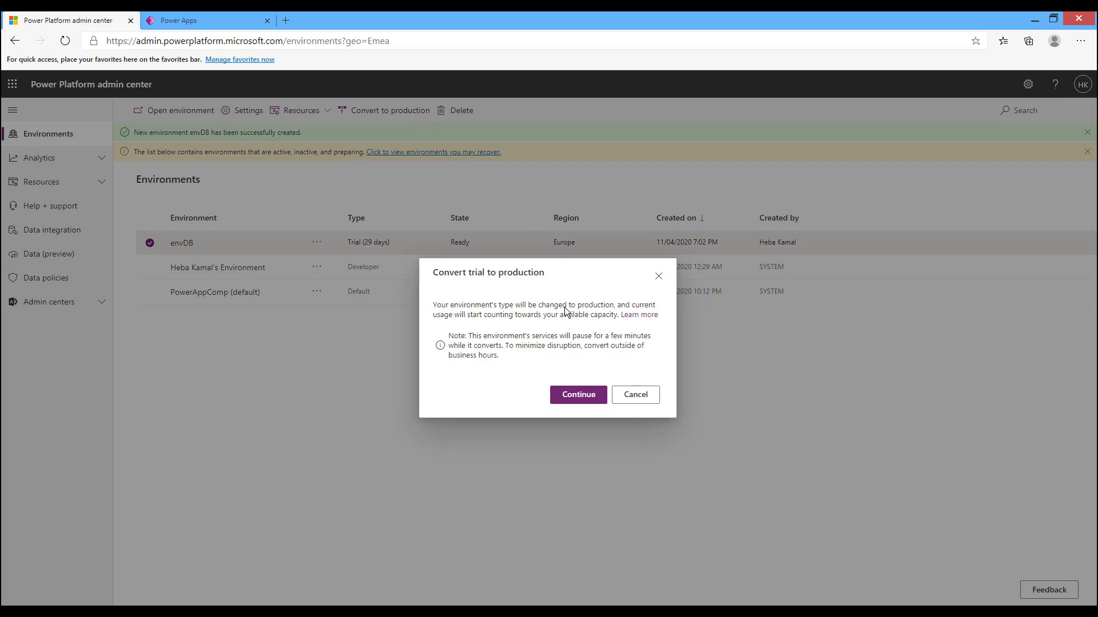
pyautogui.click(569, 400)
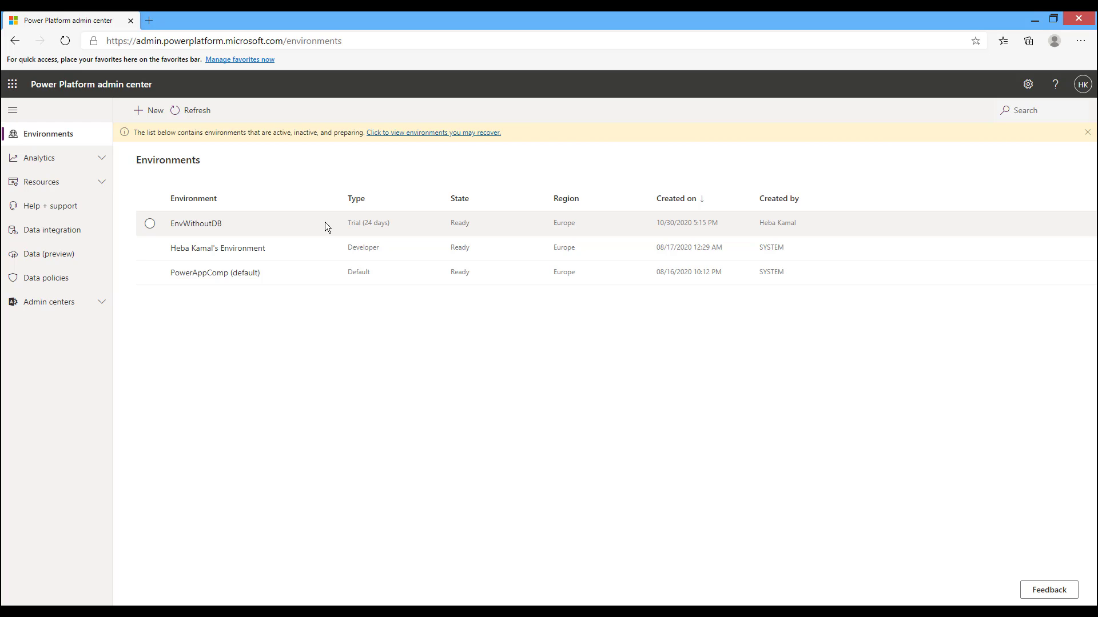
# Step: Delete EnvWithoutDB by confirming its name 'EnvWithoutDB', then view the deleted environments list
pyautogui.click(325, 223)
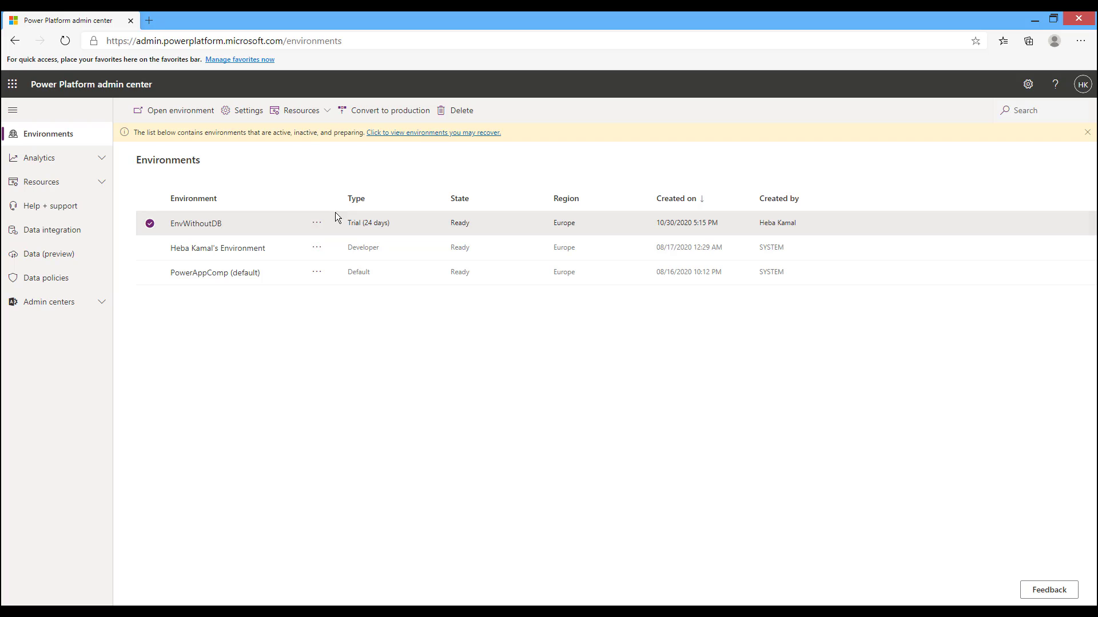
pyautogui.click(317, 222)
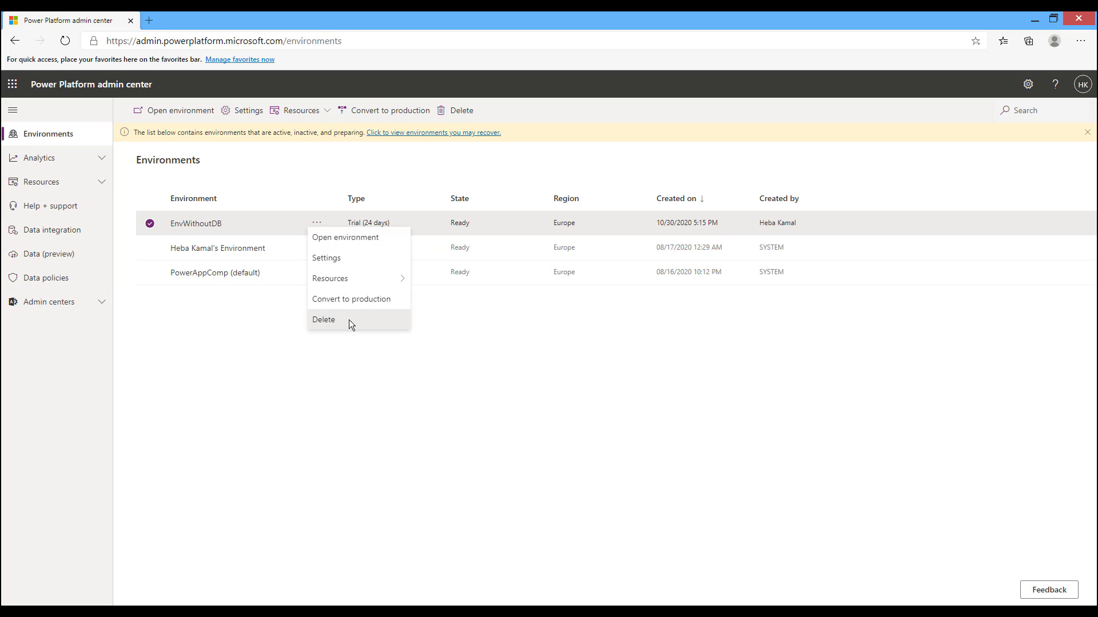
pyautogui.click(350, 321)
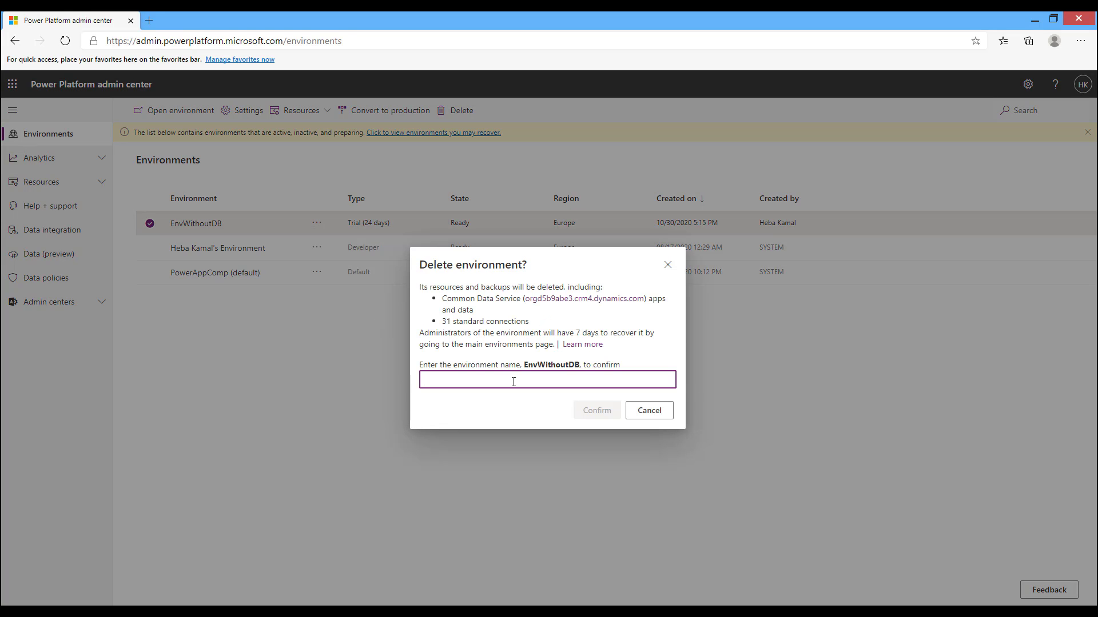
pyautogui.write('EnvWithoutDB')
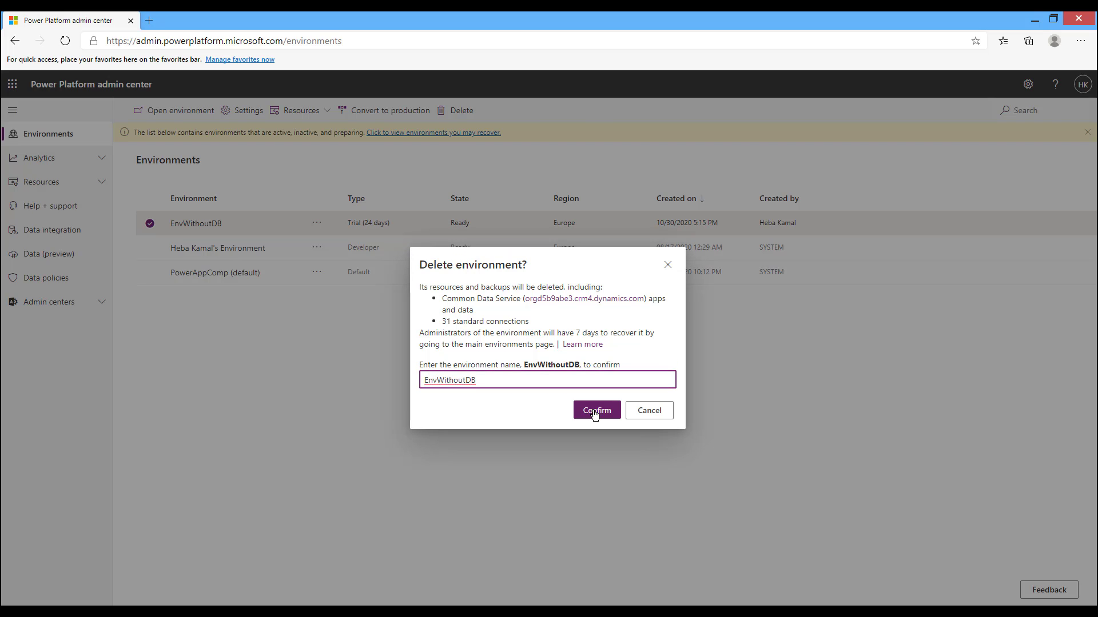
pyautogui.click(595, 412)
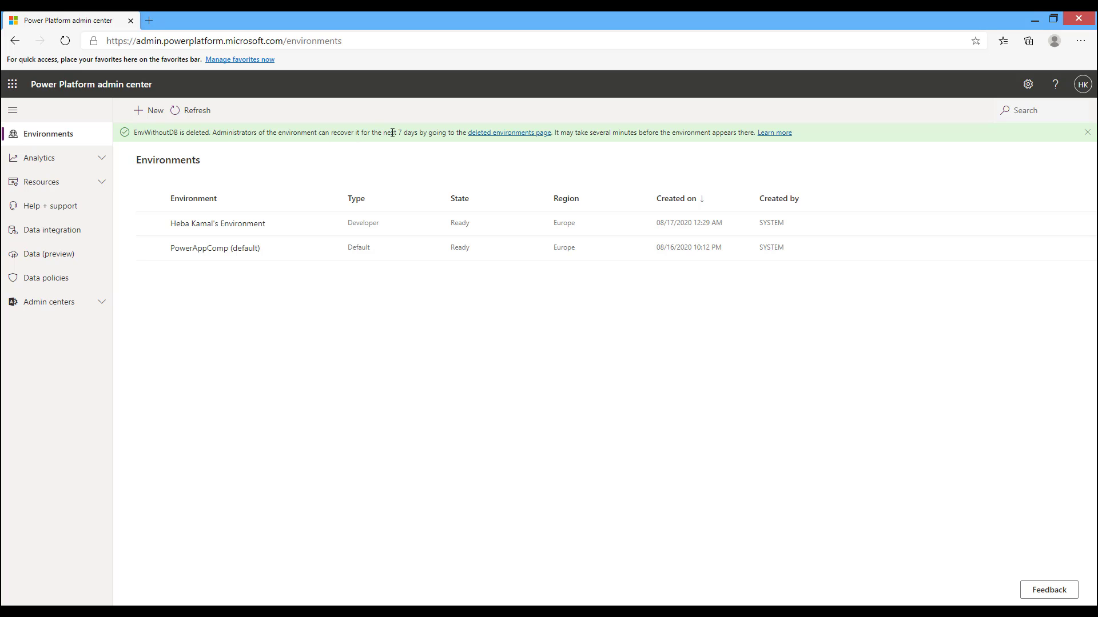
pyautogui.click(490, 133)
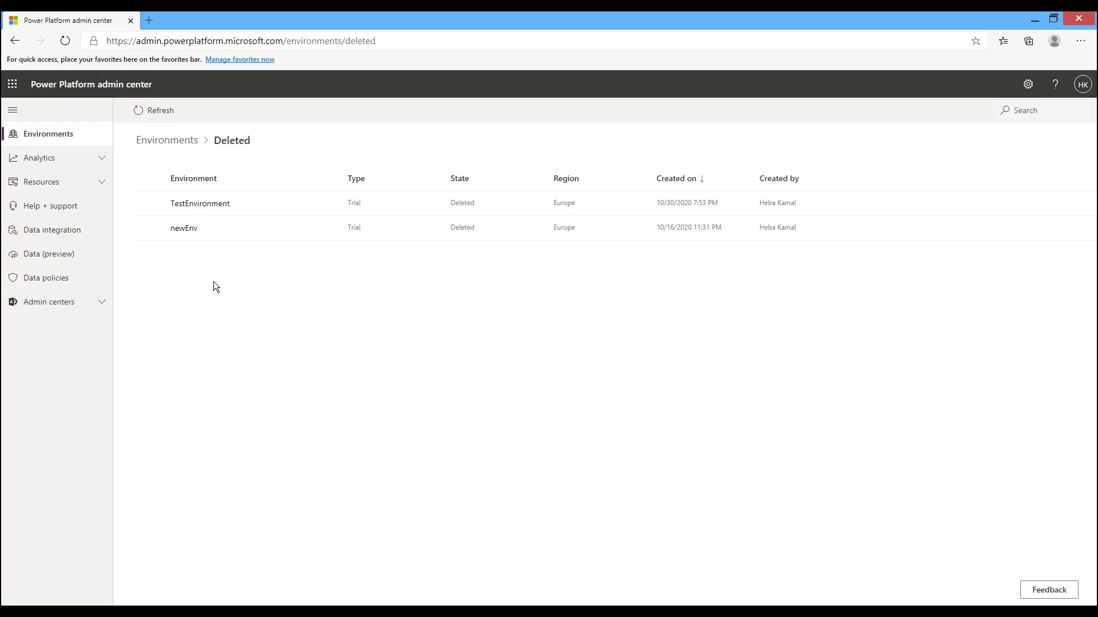
# Step: Refresh the deleted environments list, then select EnvWithoutDB and confirm its recovery
pyautogui.click(152, 112)
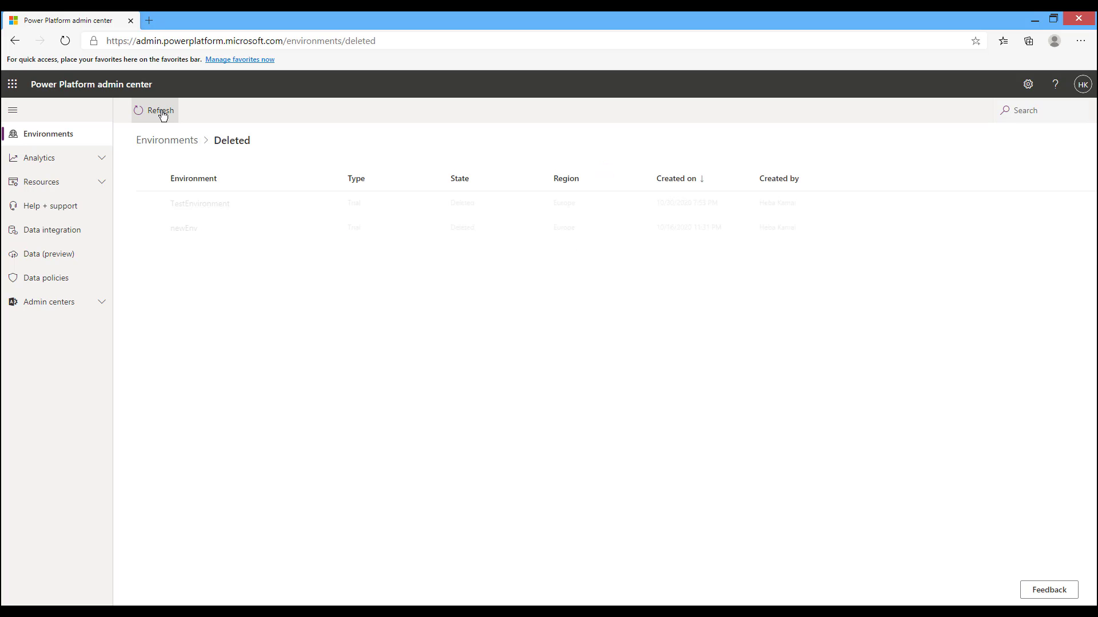
pyautogui.click(160, 111)
pyautogui.click(160, 111)
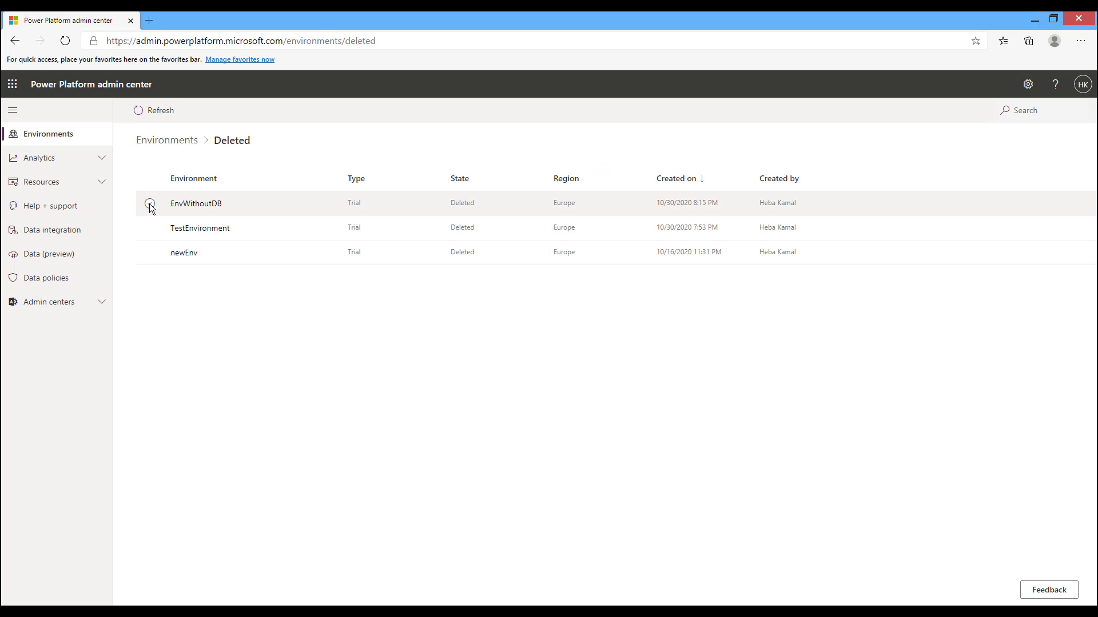
pyautogui.click(151, 204)
pyautogui.click(151, 204)
pyautogui.click(150, 204)
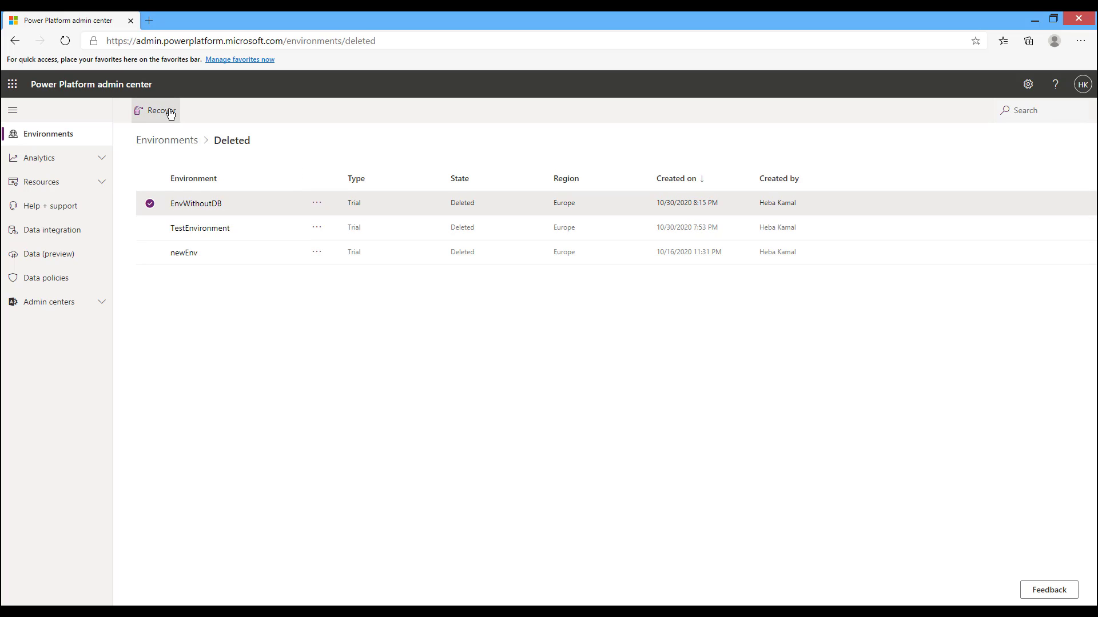
pyautogui.click(316, 204)
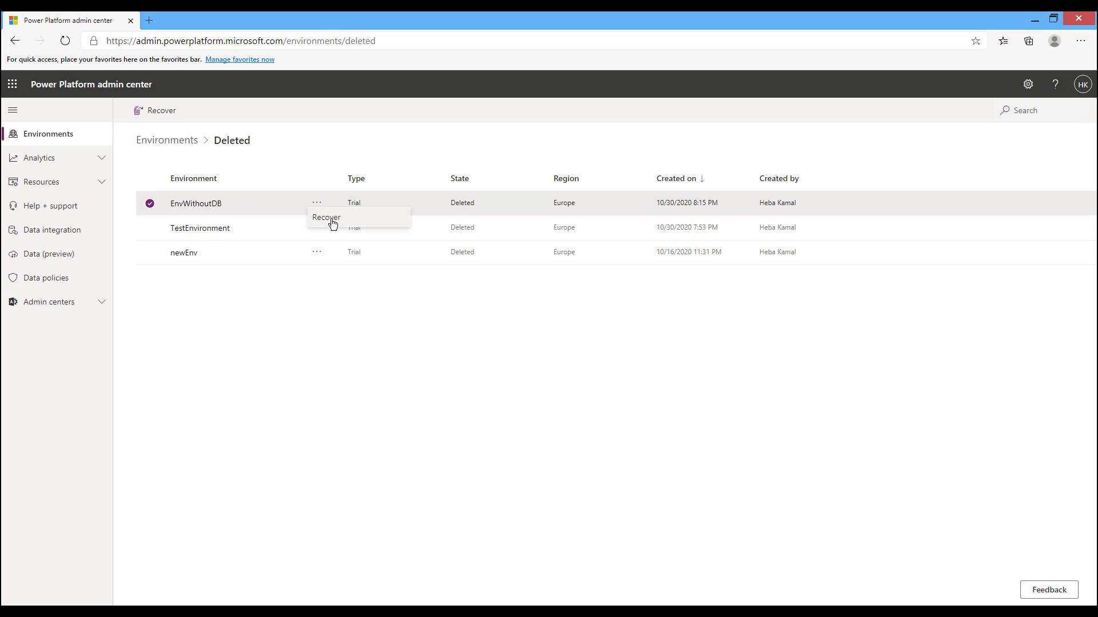
pyautogui.click(331, 218)
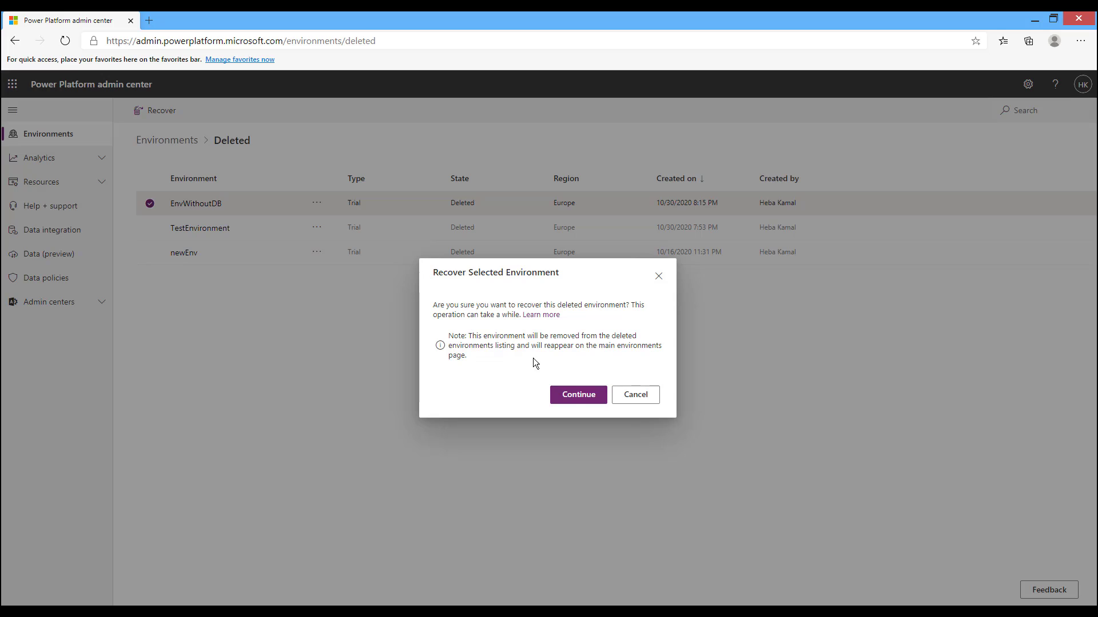
pyautogui.click(575, 398)
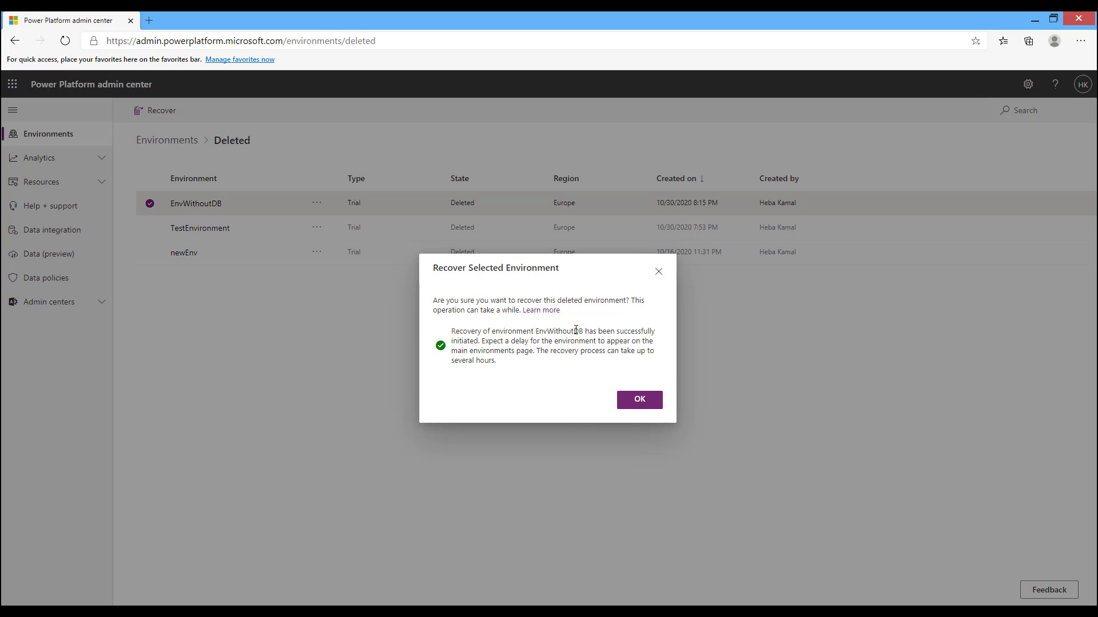